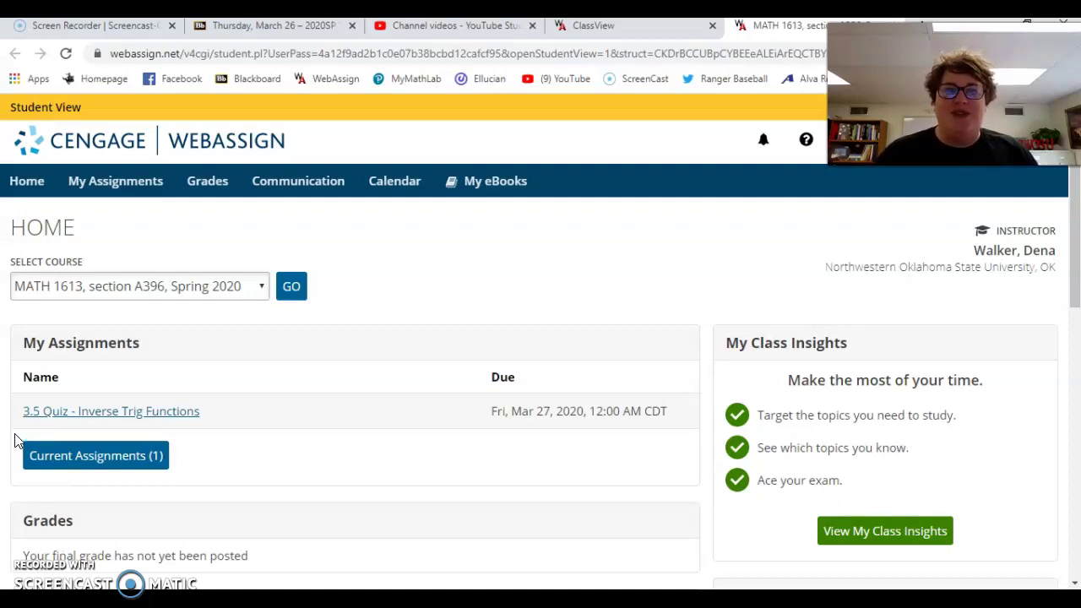
Step: Open '3.5 Quiz - Inverse Trig Functions' and read its score panel and instructions down to question 1
left_click(86, 456)
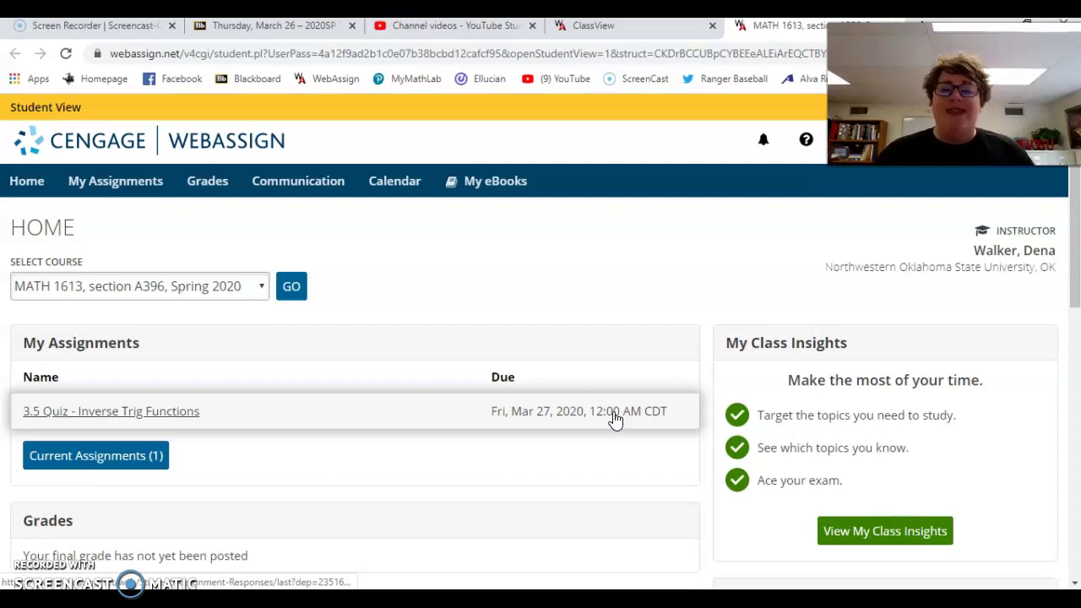
left_click(104, 418)
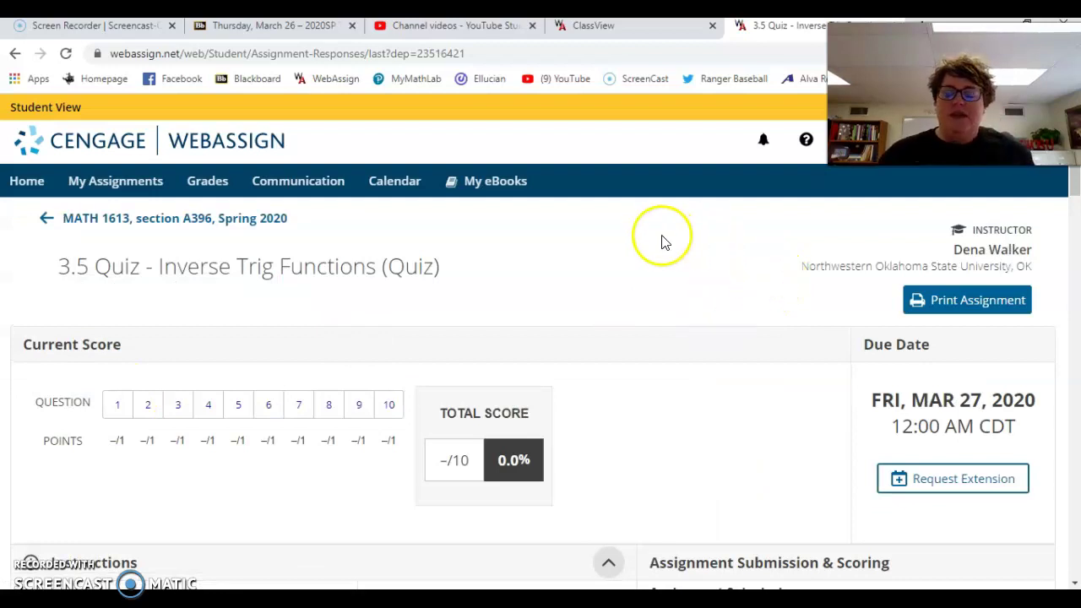
scroll(678, 295, "down", 2)
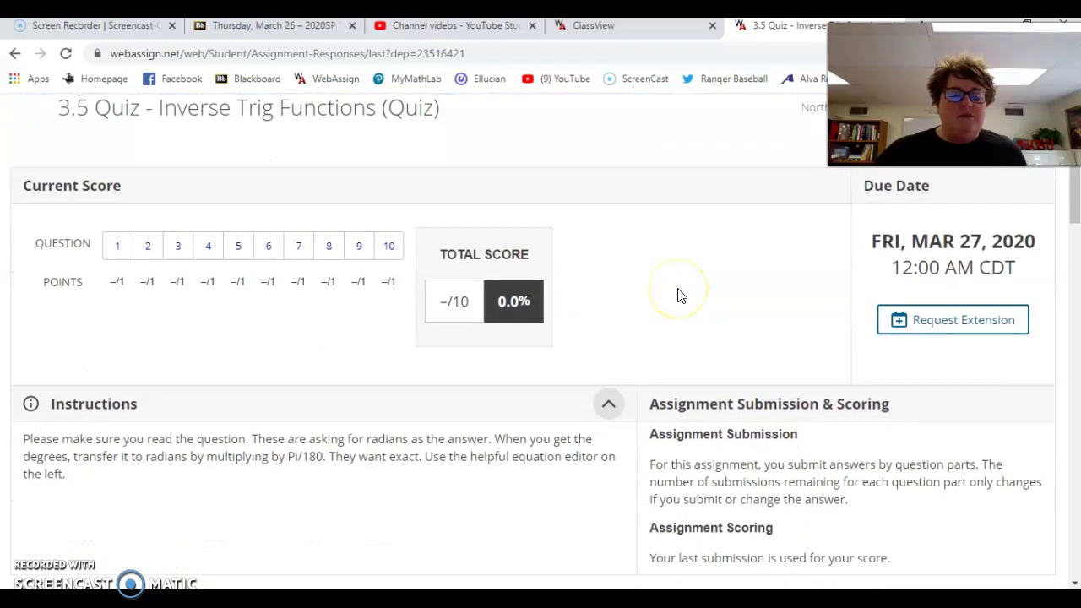
left_click(680, 293)
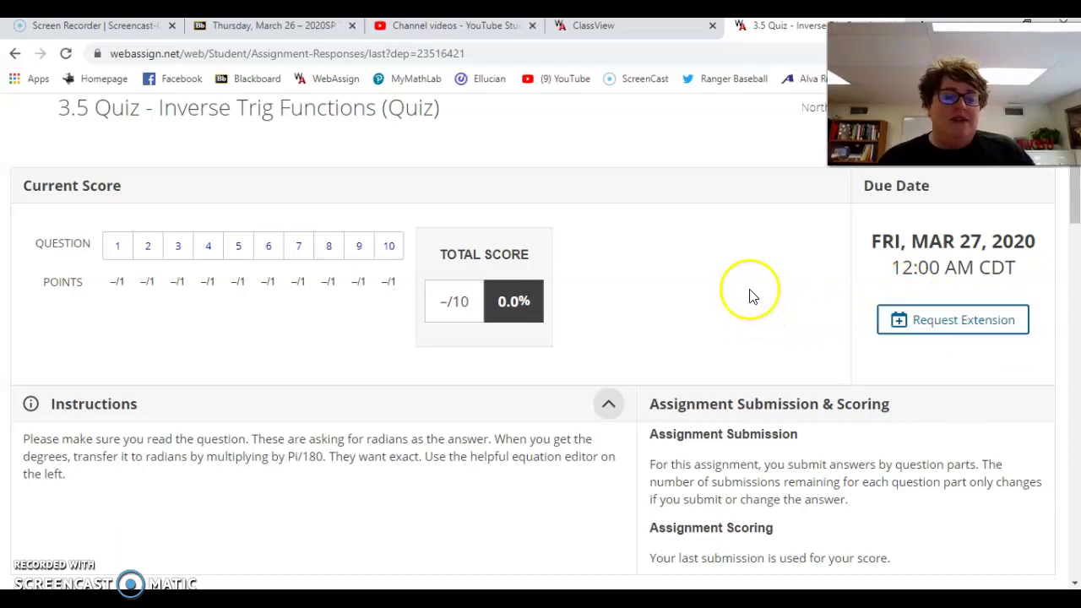
scroll(755, 304, "up", 2)
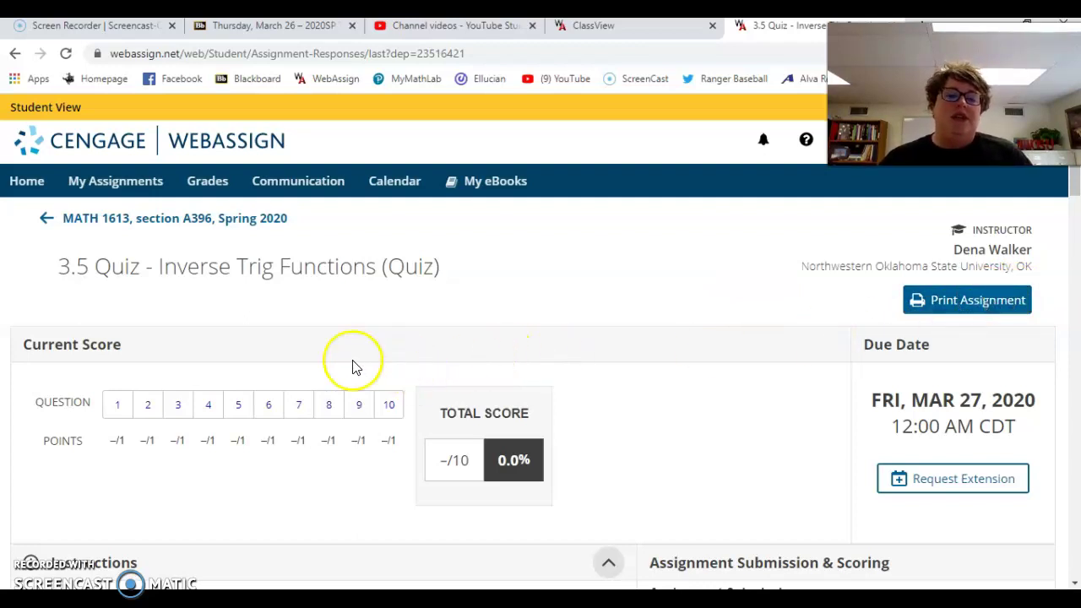
scroll(353, 357, "down", 4)
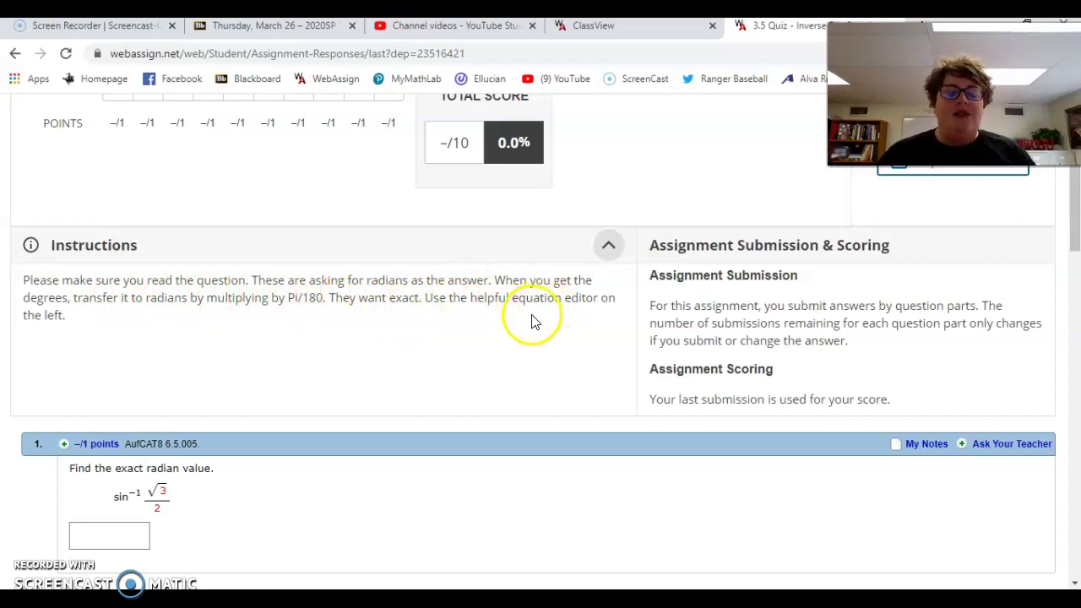
scroll(536, 321, "down", 3)
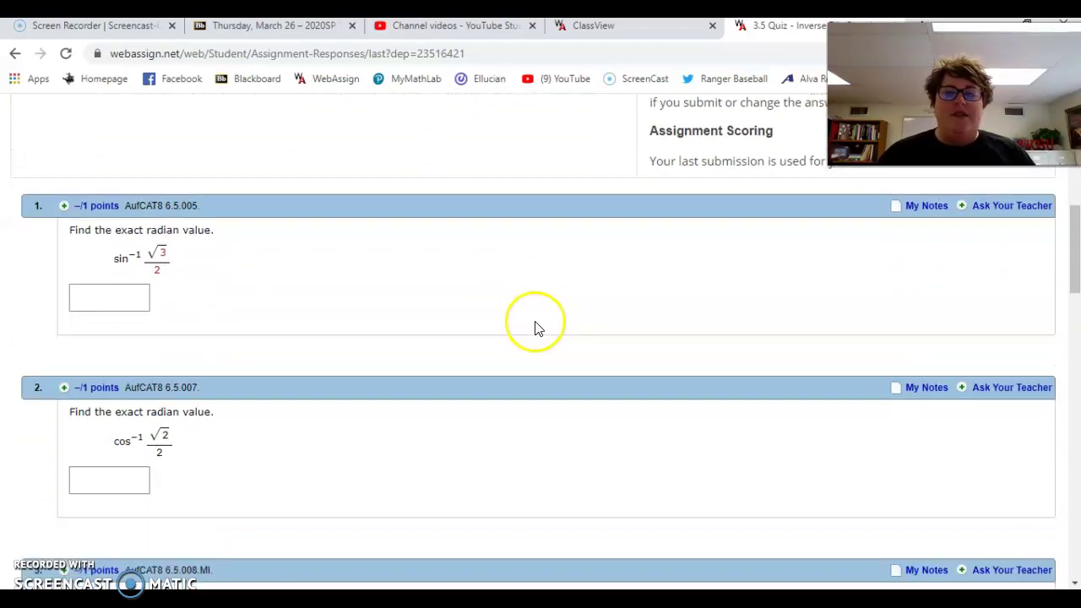
Step: Insert a calcPad fraction template with a square root in its numerator into question 1's answer
left_click(100, 294)
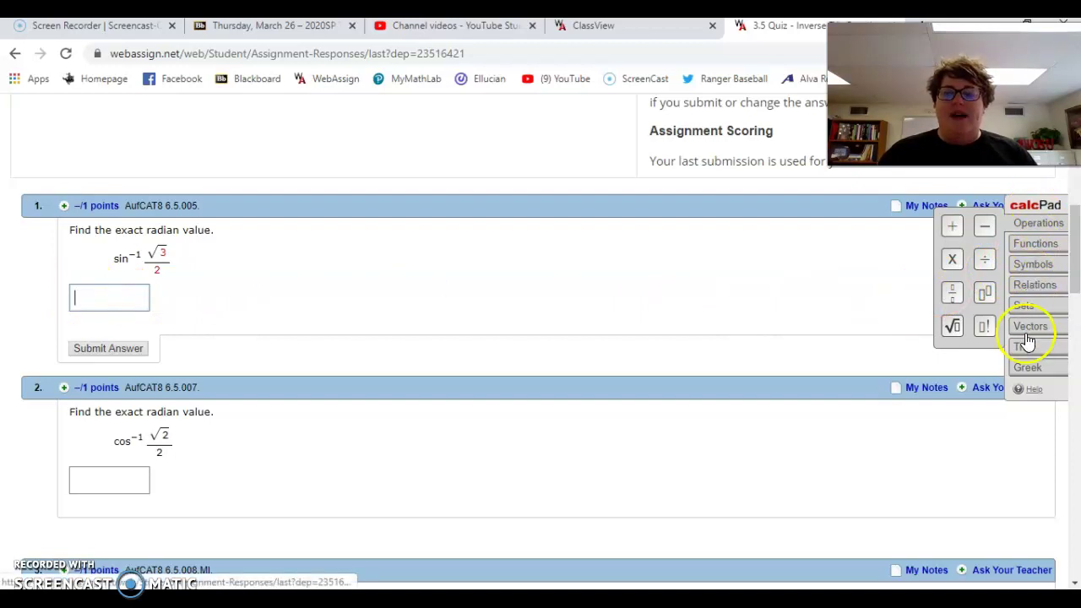
left_click(955, 295)
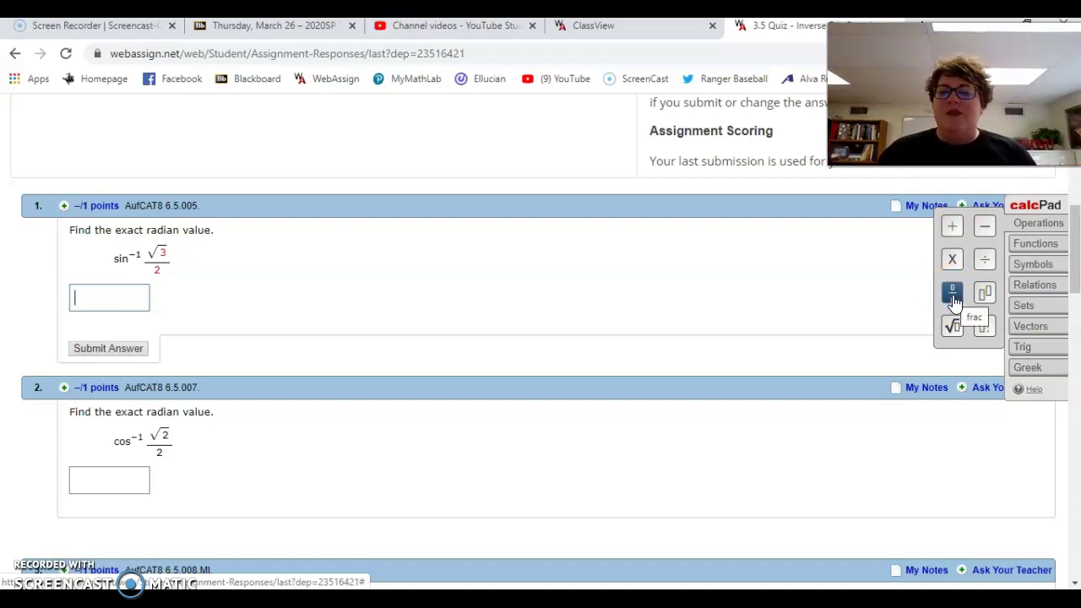
left_click(952, 326)
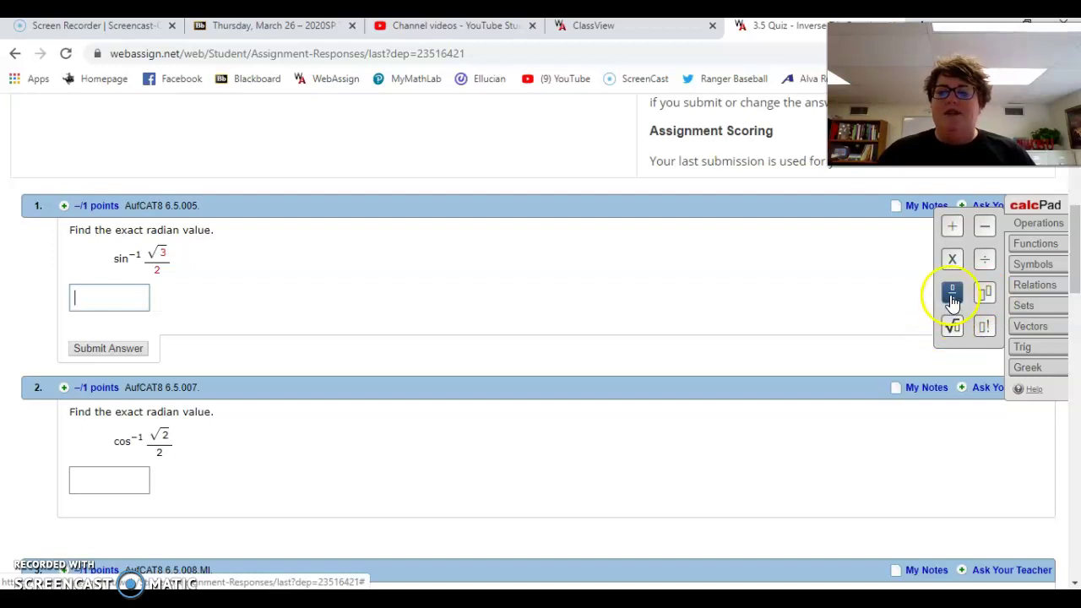
left_click(952, 292)
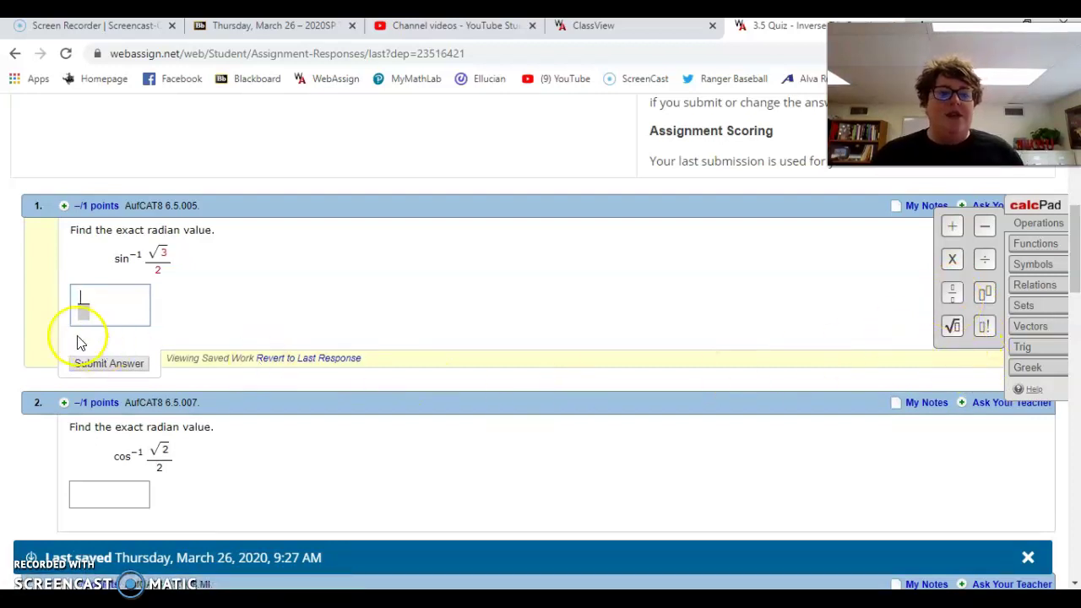
left_click(953, 326)
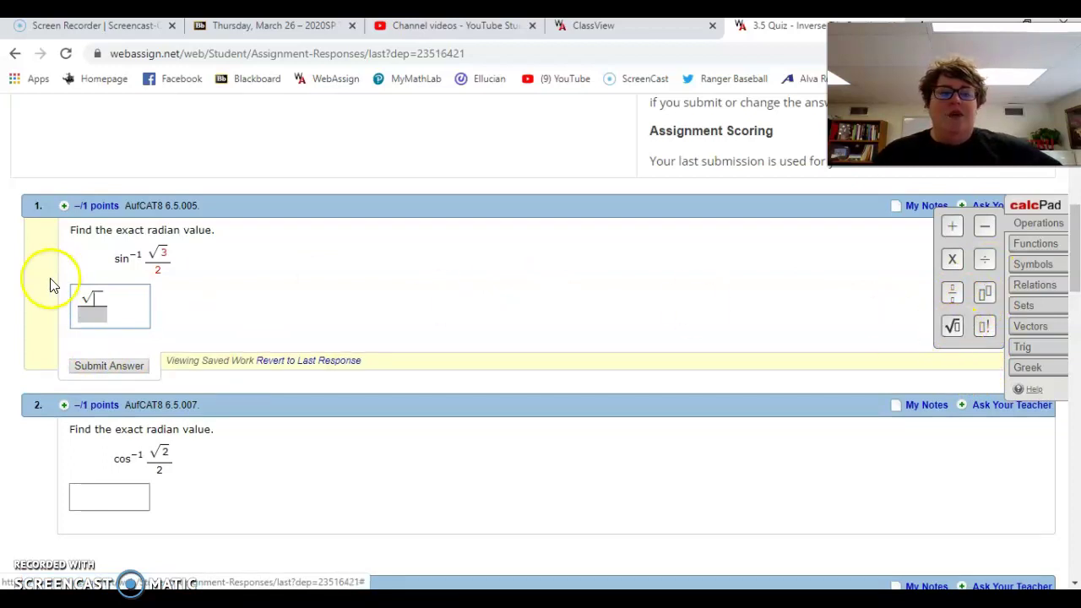
left_click(90, 306)
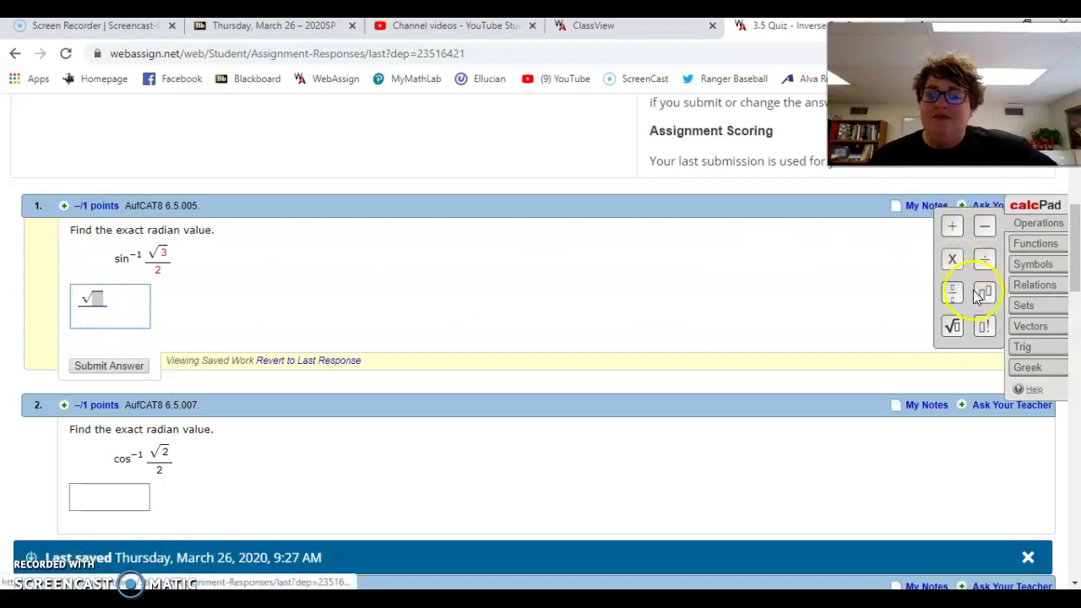
Step: Place π from calcPad's Symbols set in the fraction's denominator, then close calcPad
left_click(1033, 348)
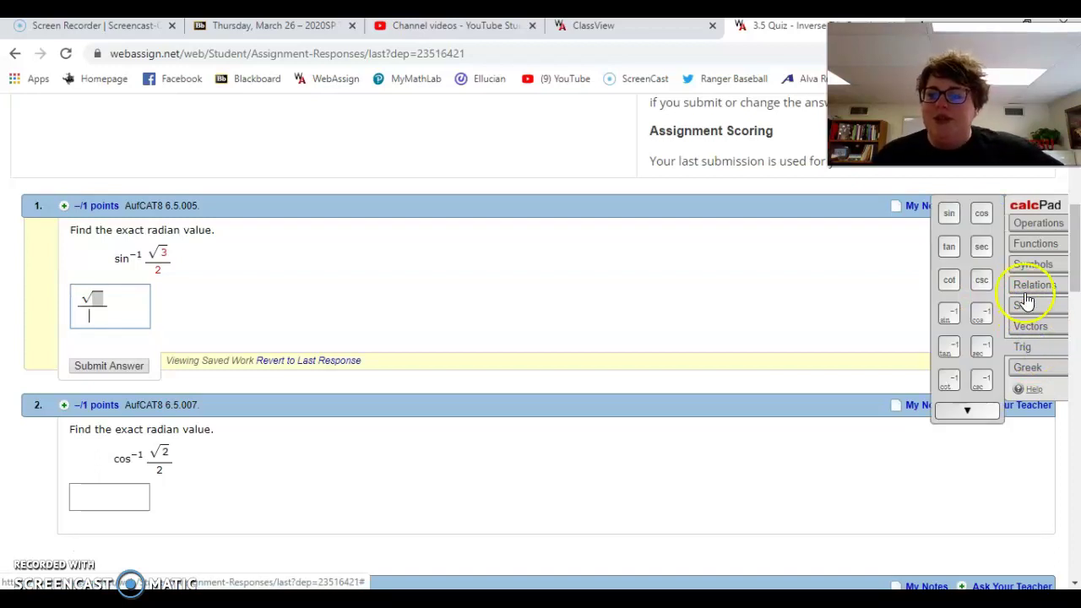
left_click(1040, 224)
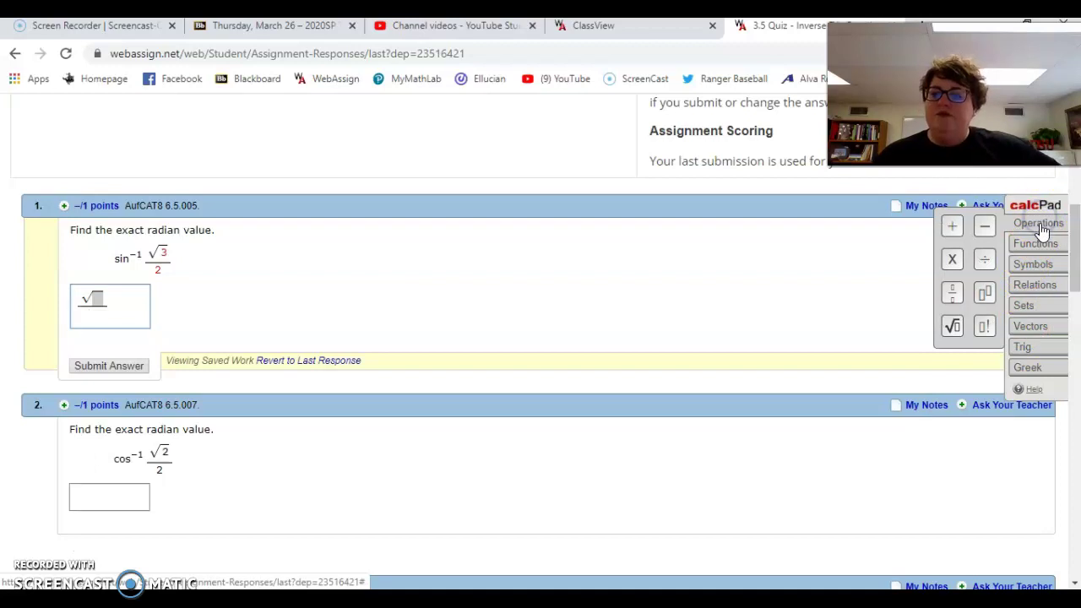
left_click(1041, 245)
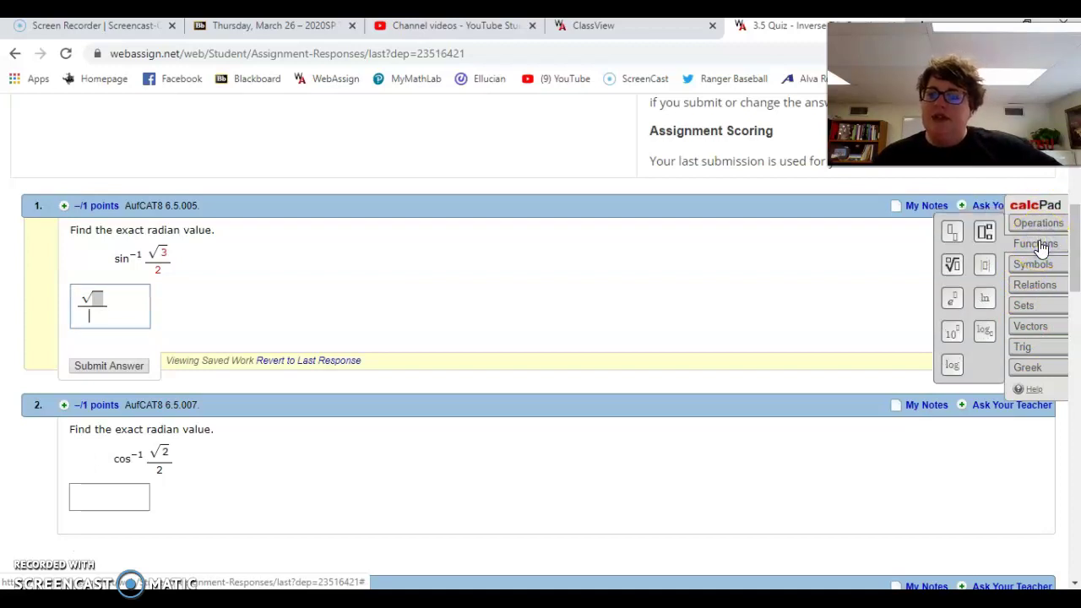
left_click(1039, 266)
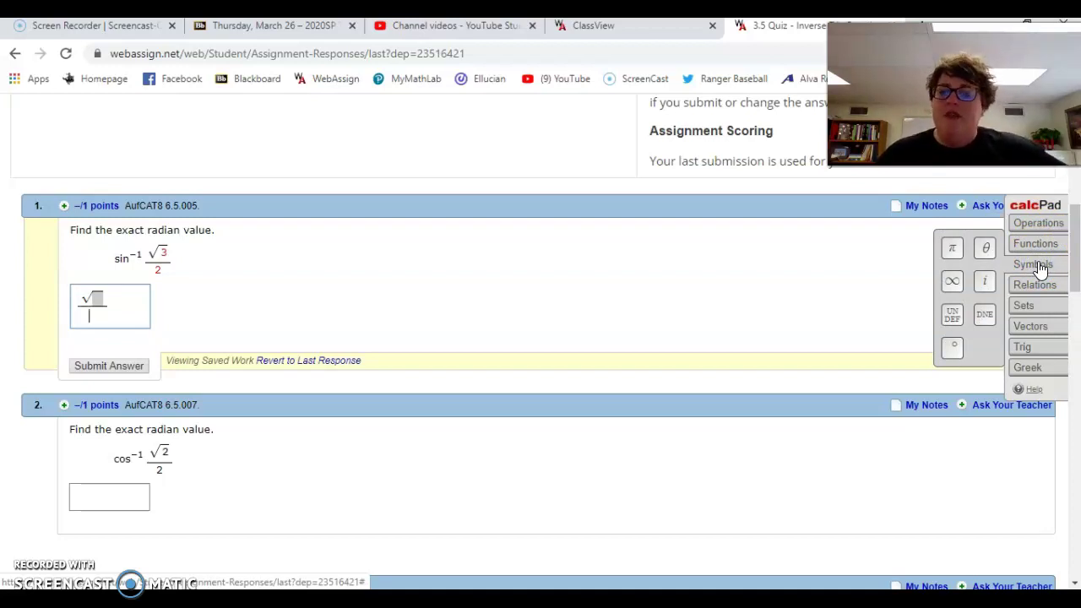
left_click(955, 264)
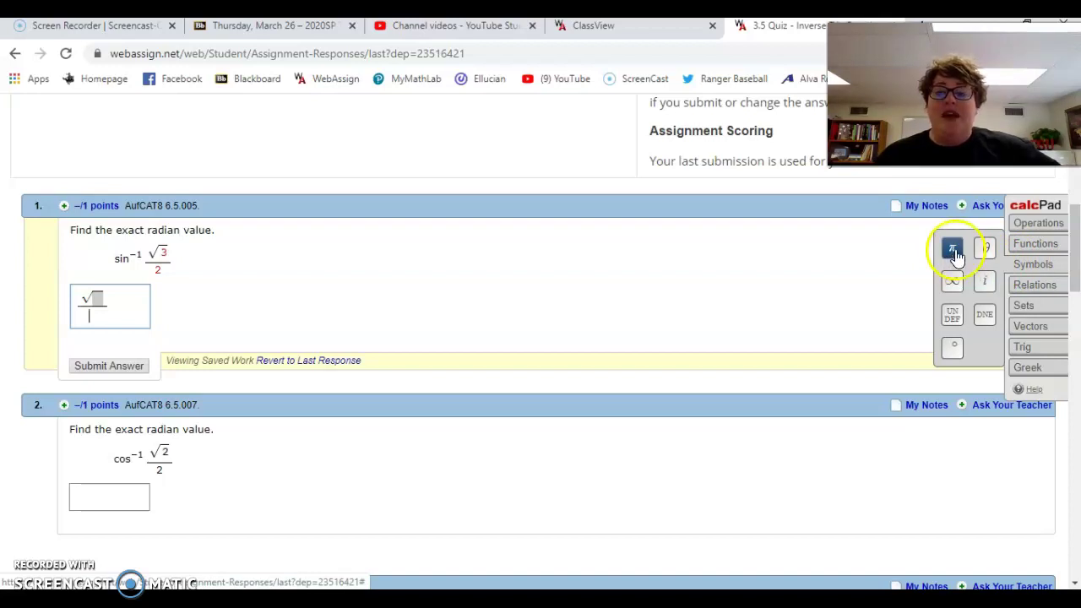
left_click(953, 251)
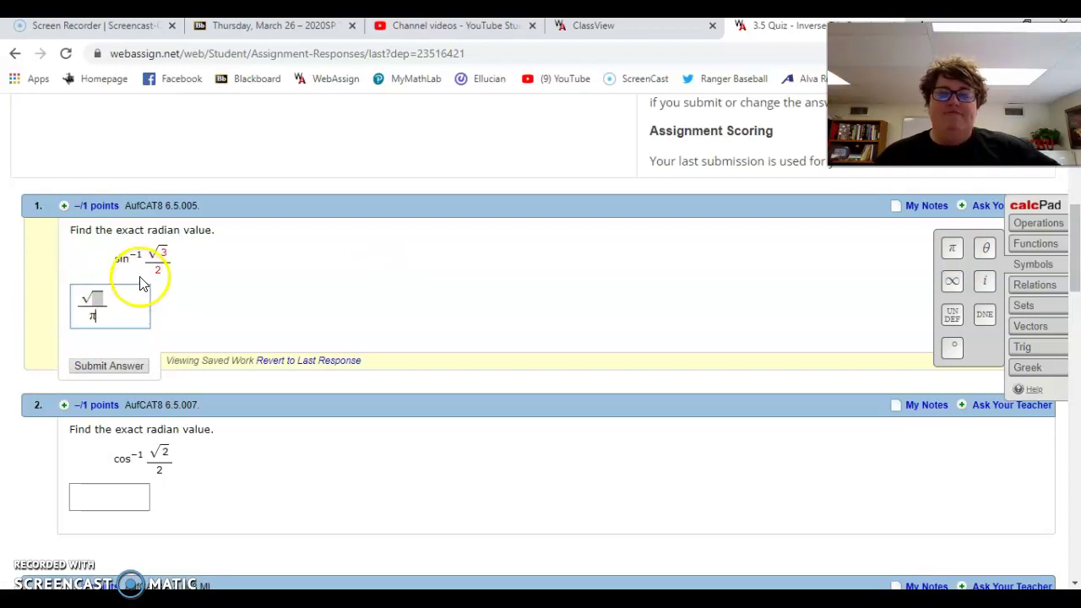
left_click(411, 266)
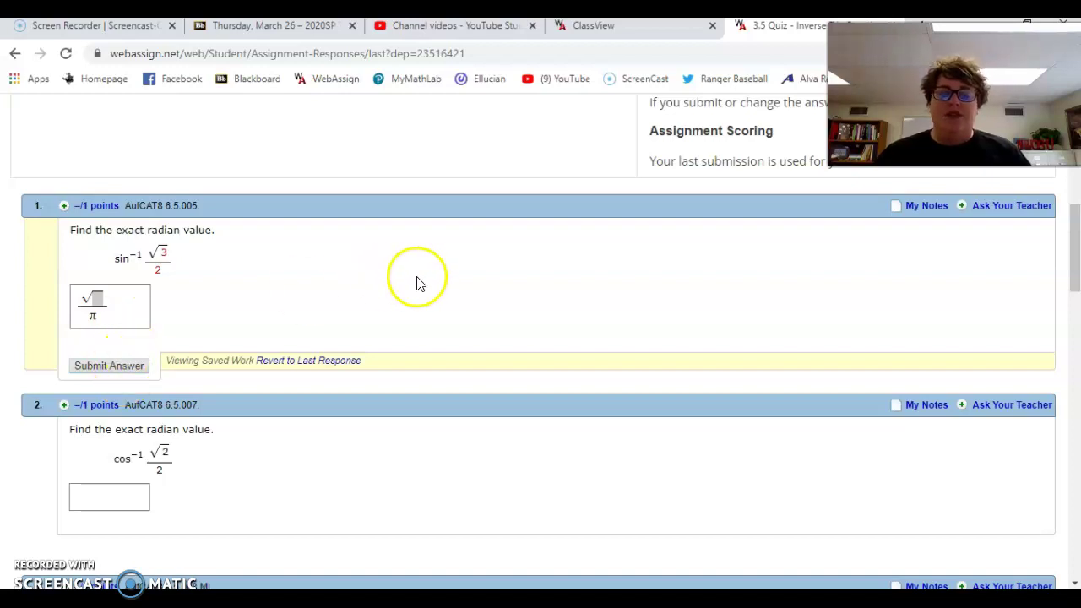
Step: Scroll through quiz questions 2–10 to the Submit Assignment and Save Assignment Progress buttons
scroll(430, 296, "down", 3)
scroll(439, 321, "down", 3)
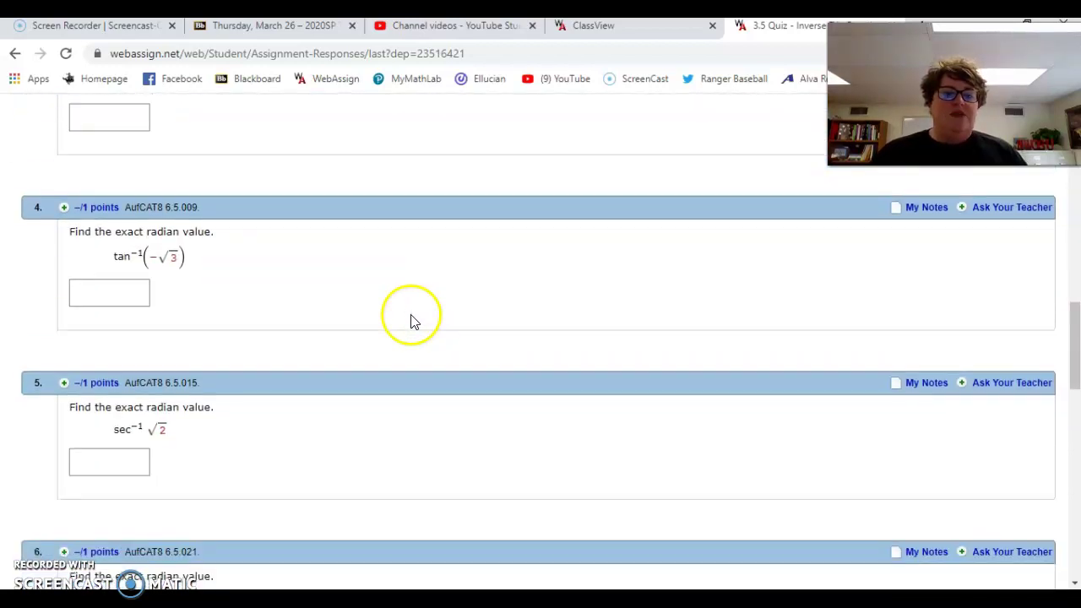
scroll(410, 319, "down", 3)
scroll(413, 325, "down", 2)
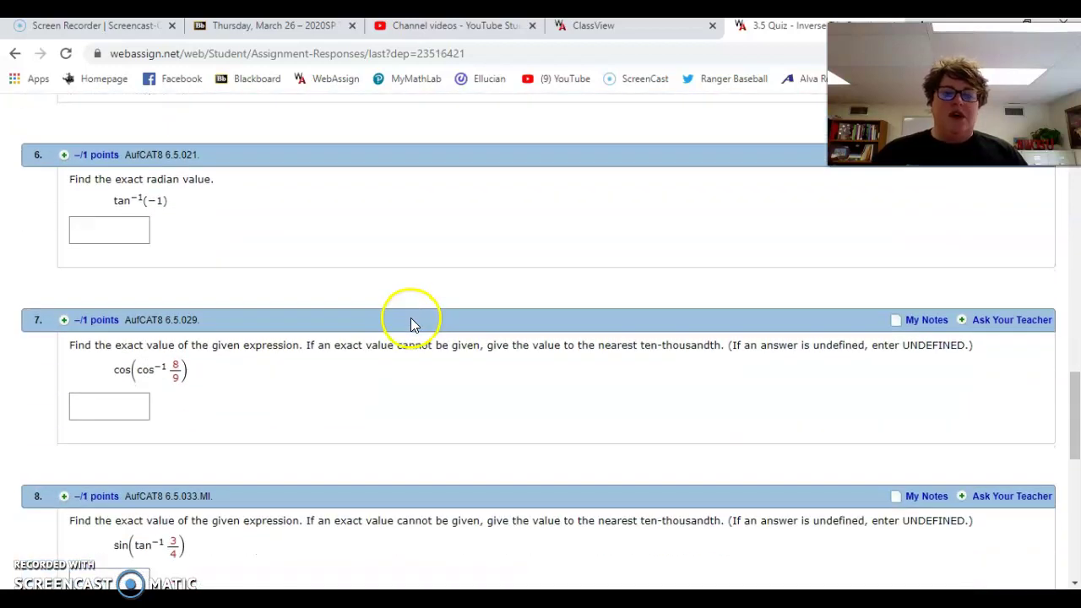
scroll(414, 325, "down", 3)
scroll(411, 319, "down", 6)
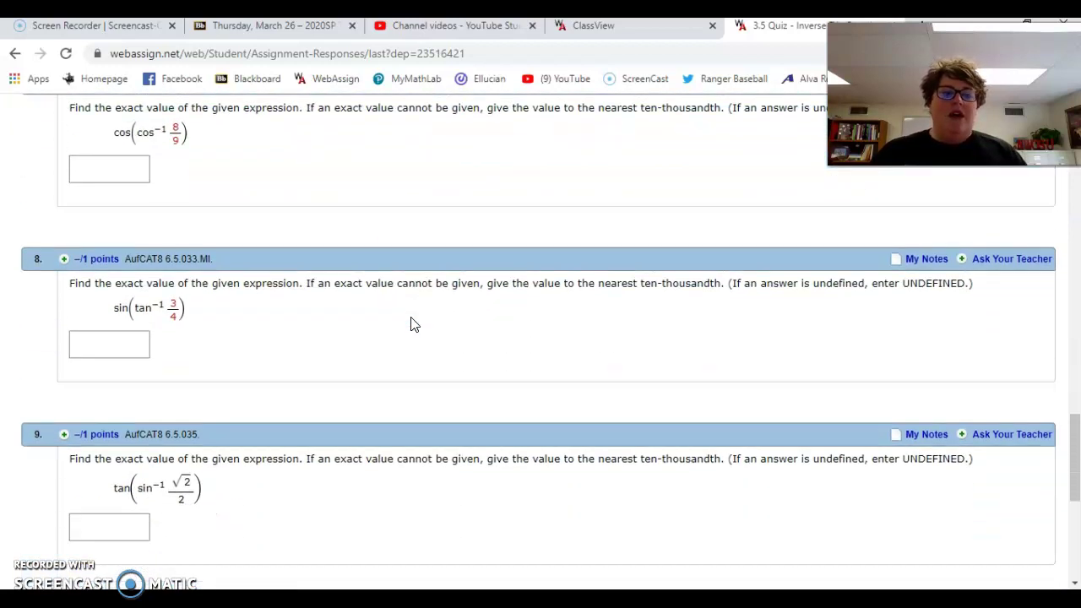
scroll(414, 325, "down", 3)
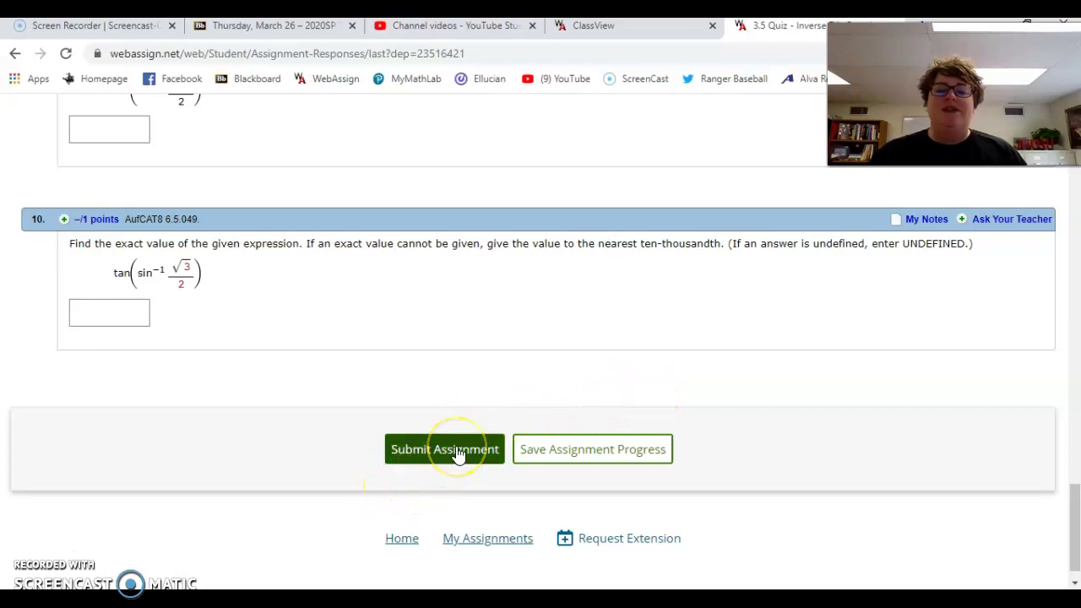
scroll(856, 355, "up", 1)
scroll(642, 380, "down", 2)
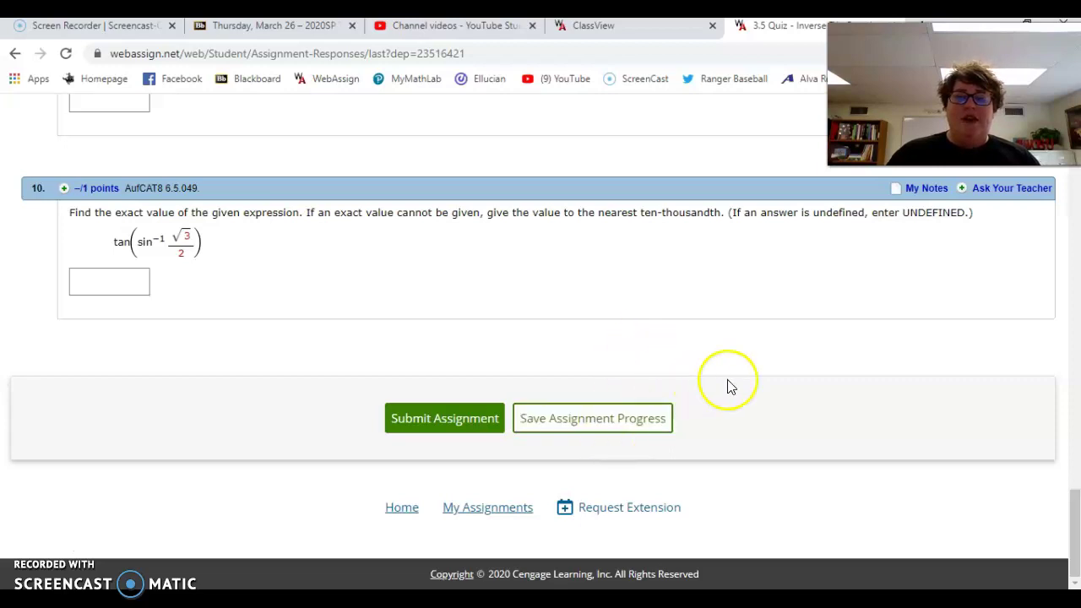
Step: Return to the quiz top and open the Algebra and Trigonometry - 8e eBook from My eBooks
scroll(799, 342, "up", 20)
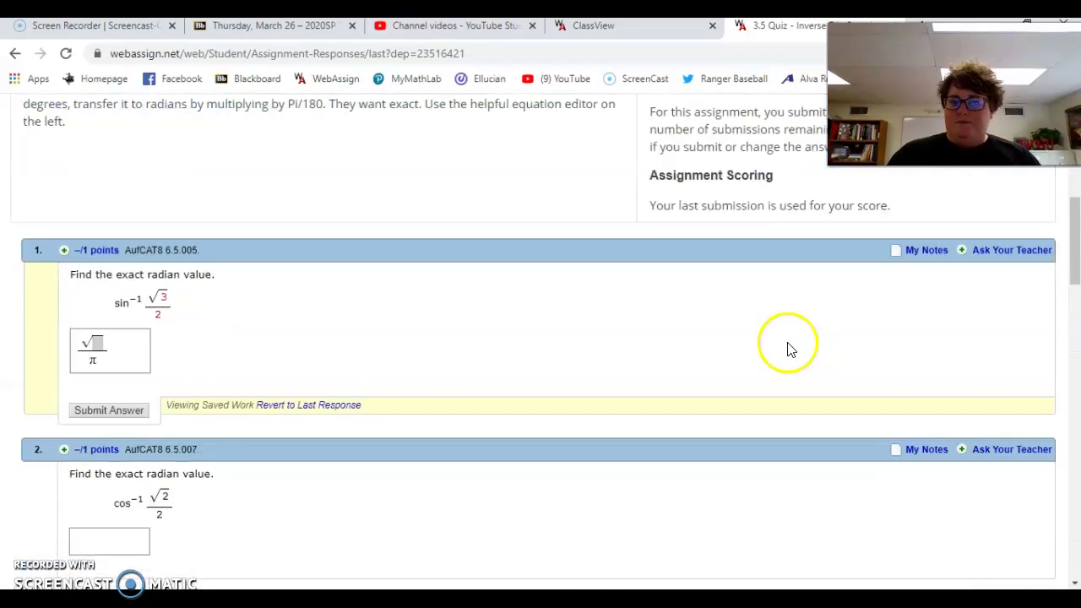
scroll(790, 348, "down", 2)
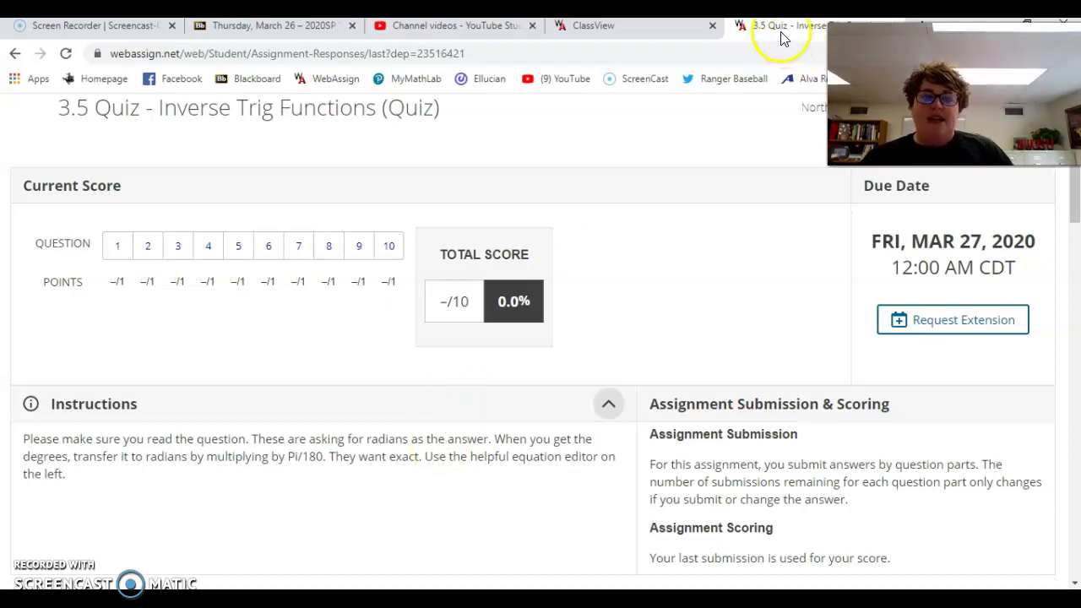
scroll(756, 268, "down", 1)
scroll(731, 259, "up", 3)
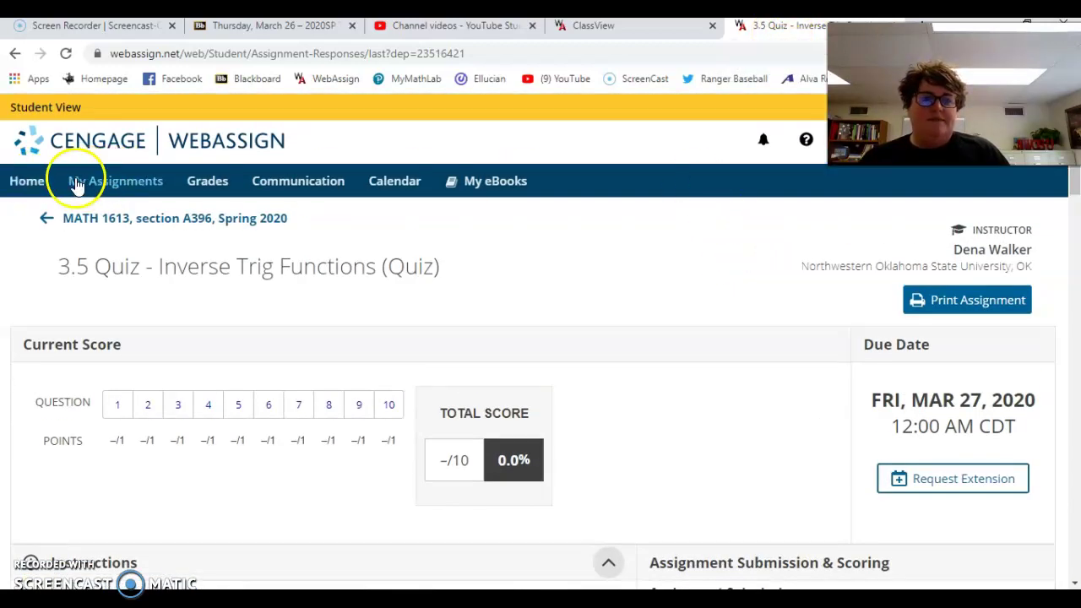
left_click(485, 186)
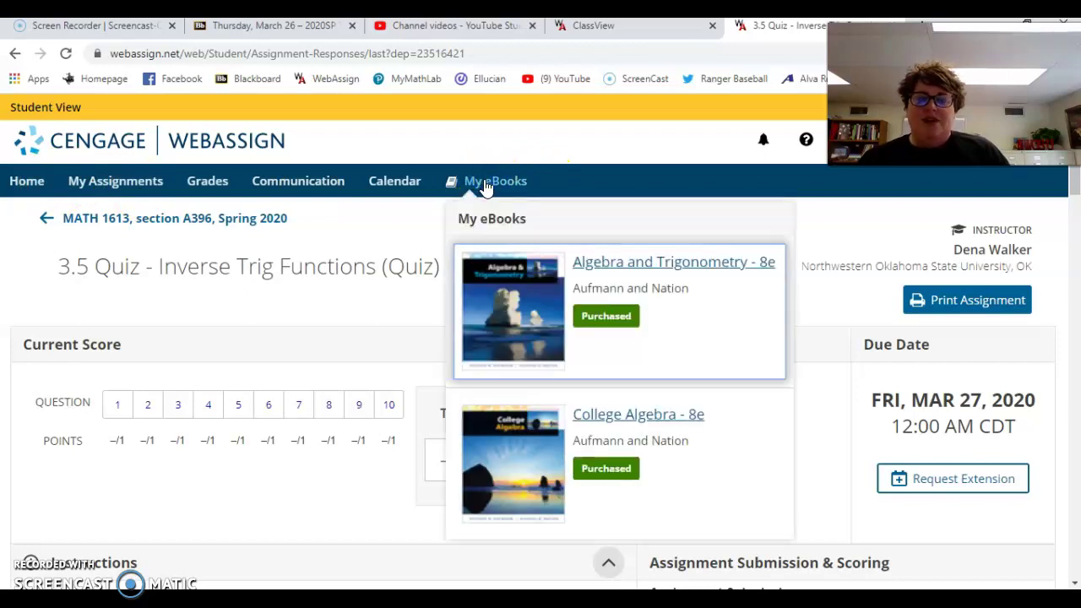
left_click(640, 272)
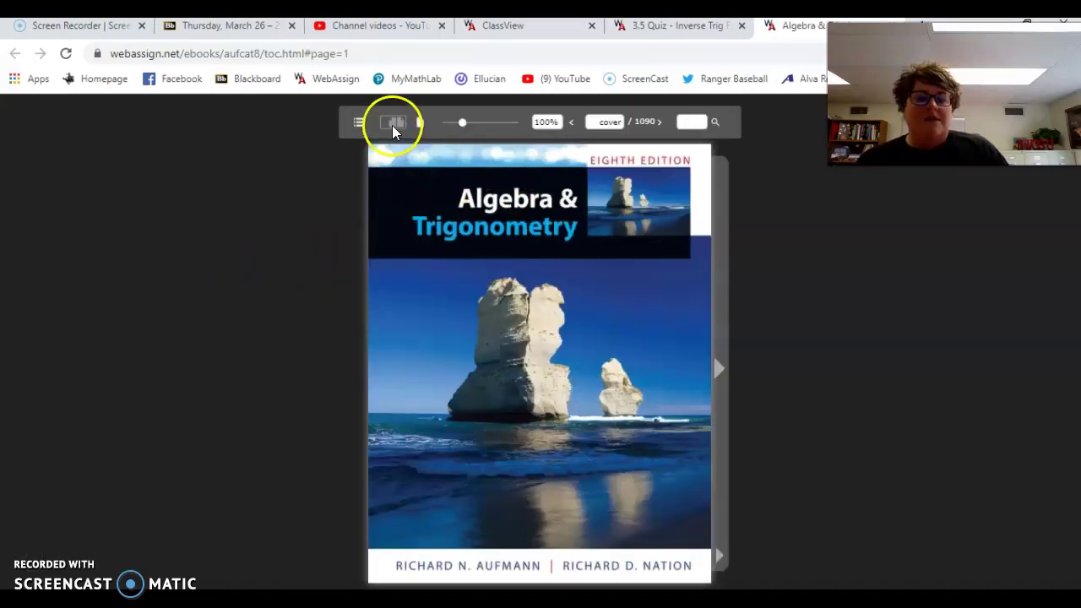
Step: Jump to Section 6.5: Inverse Trigonometric Functions through the eBook's Ch 6 table of contents
left_click(358, 124)
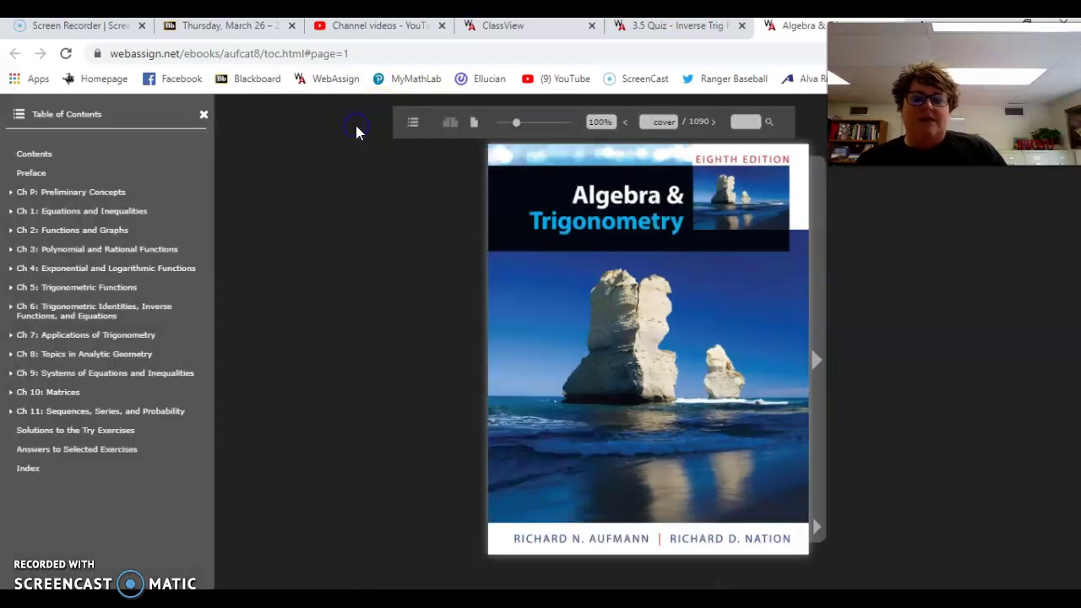
left_click(89, 316)
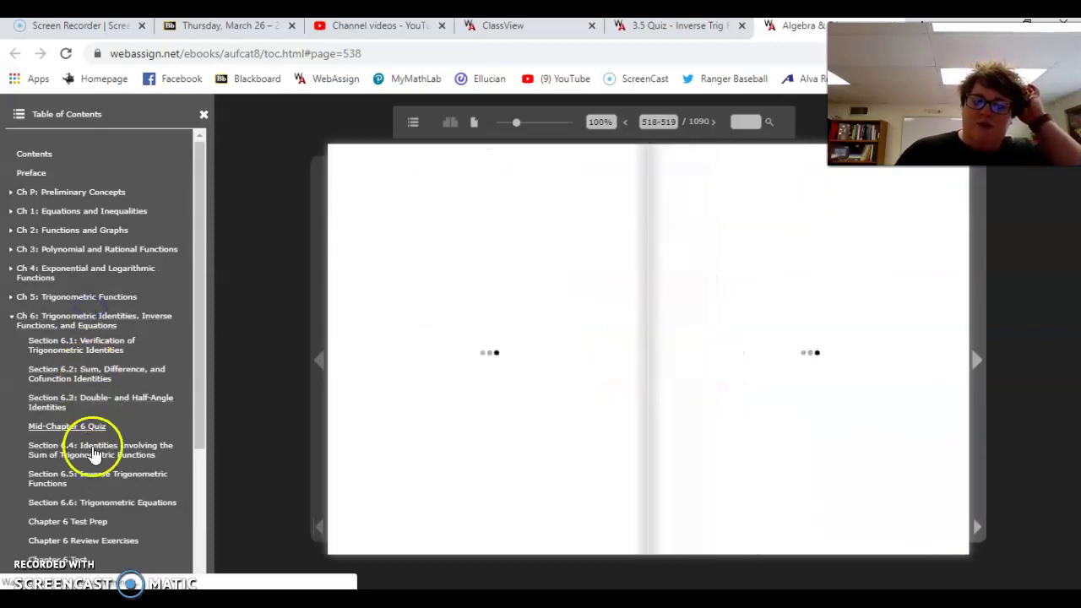
left_click(93, 496)
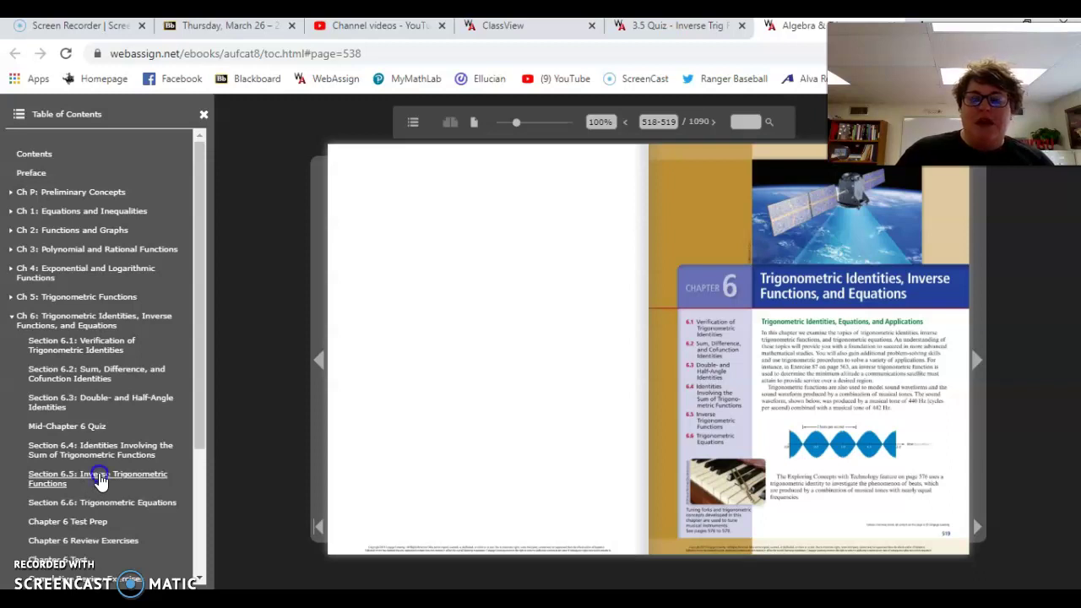
left_click(99, 479)
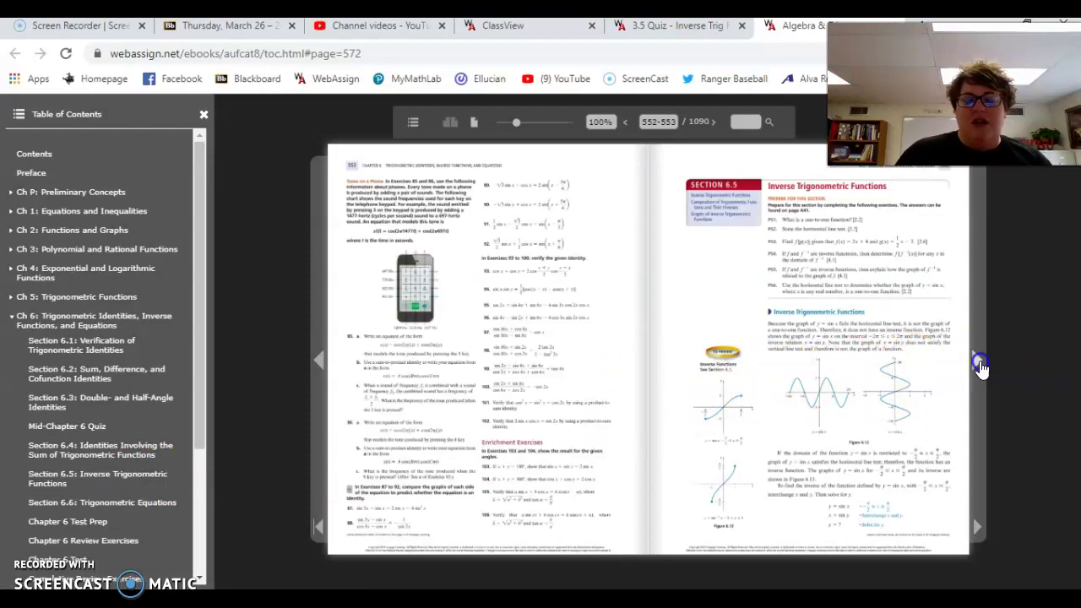
Step: Page forward to Exercise Set 6.5 at 160% zoom, then close the TOC and the eBook tab
left_click(979, 363)
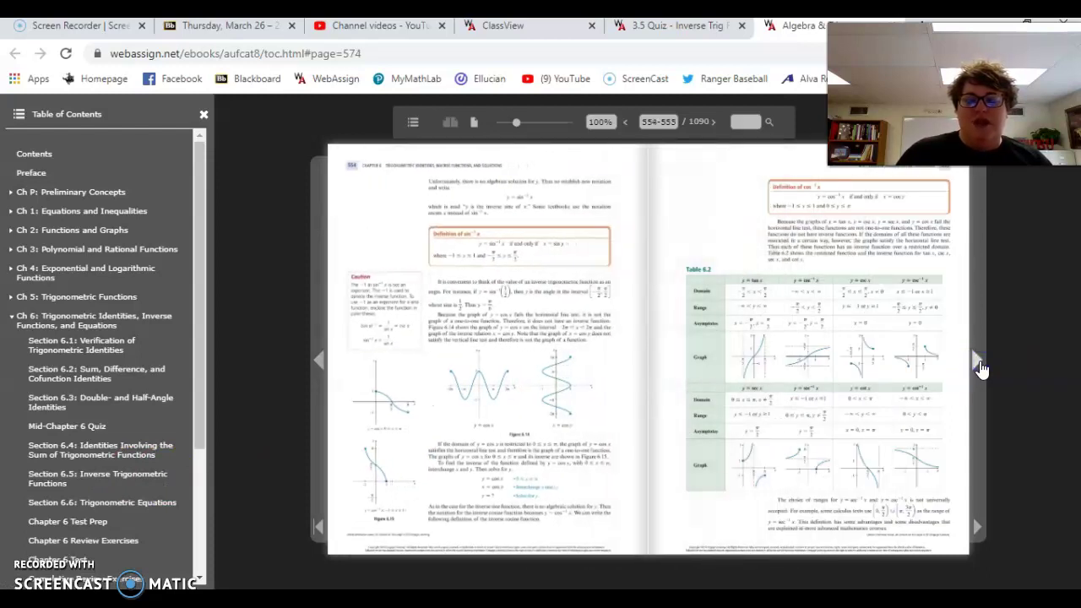
left_click(979, 363)
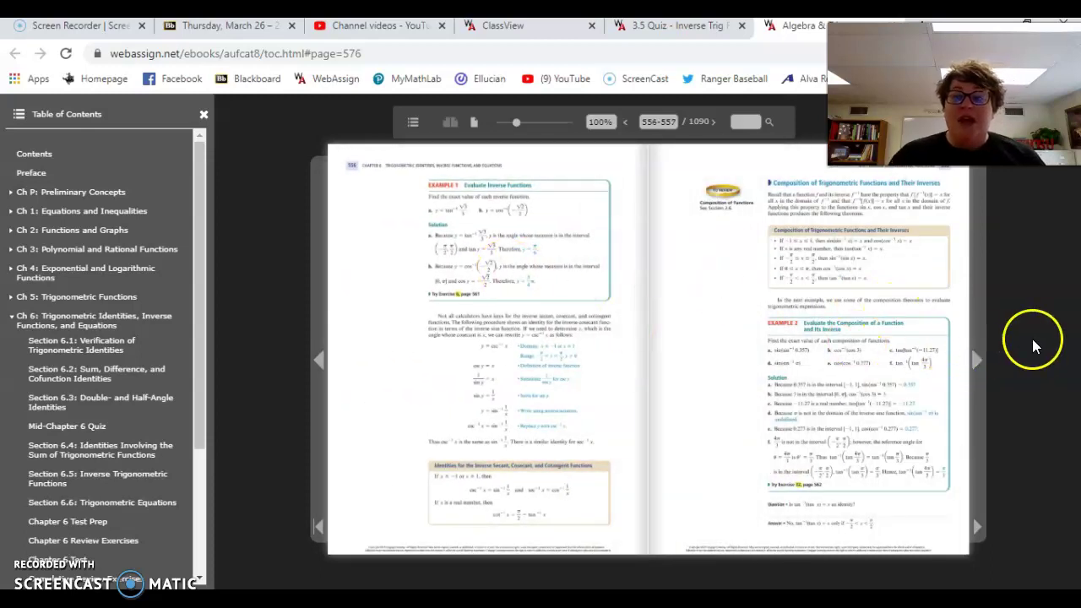
left_click(980, 361)
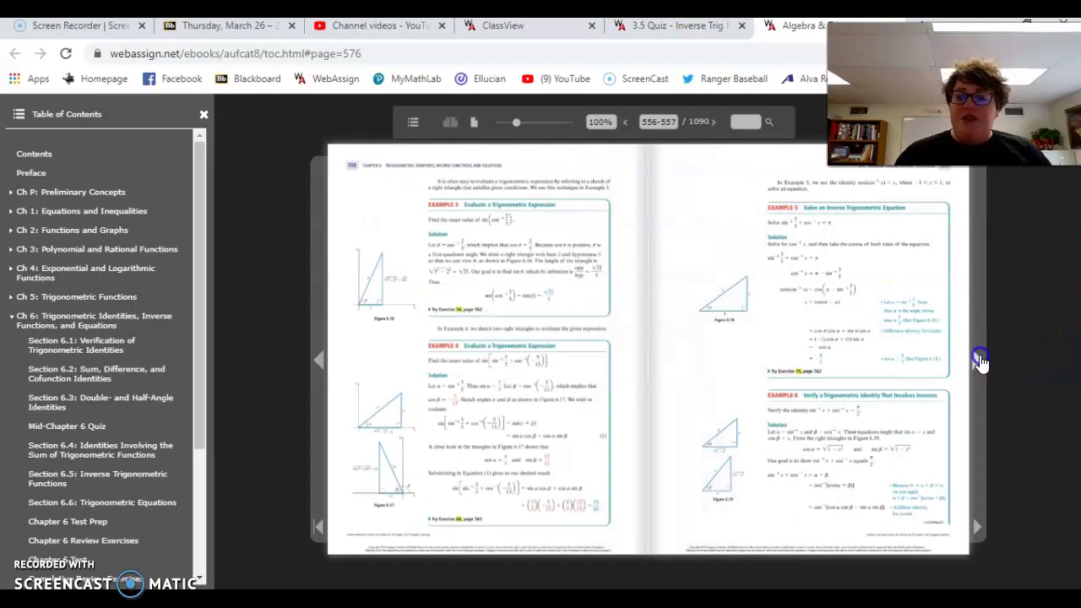
left_click(980, 362)
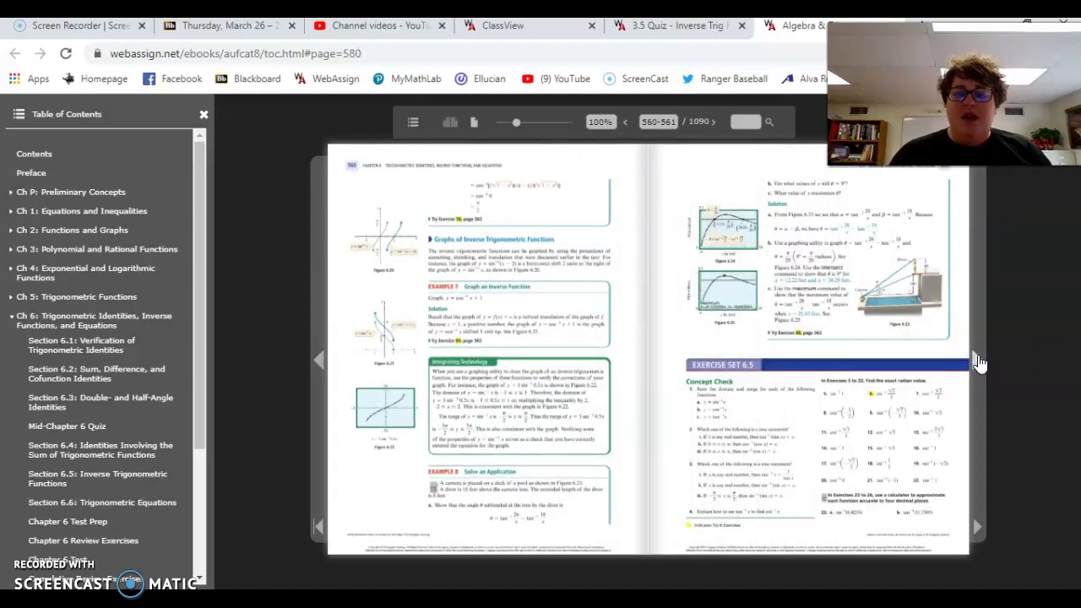
left_click(979, 363)
right_click(979, 364)
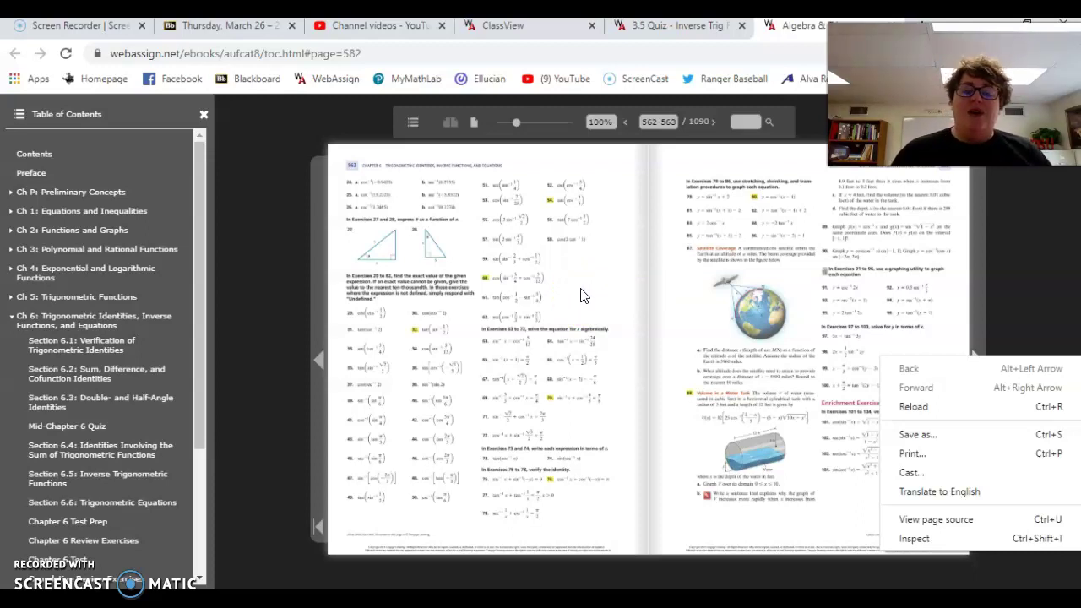
left_click(291, 258)
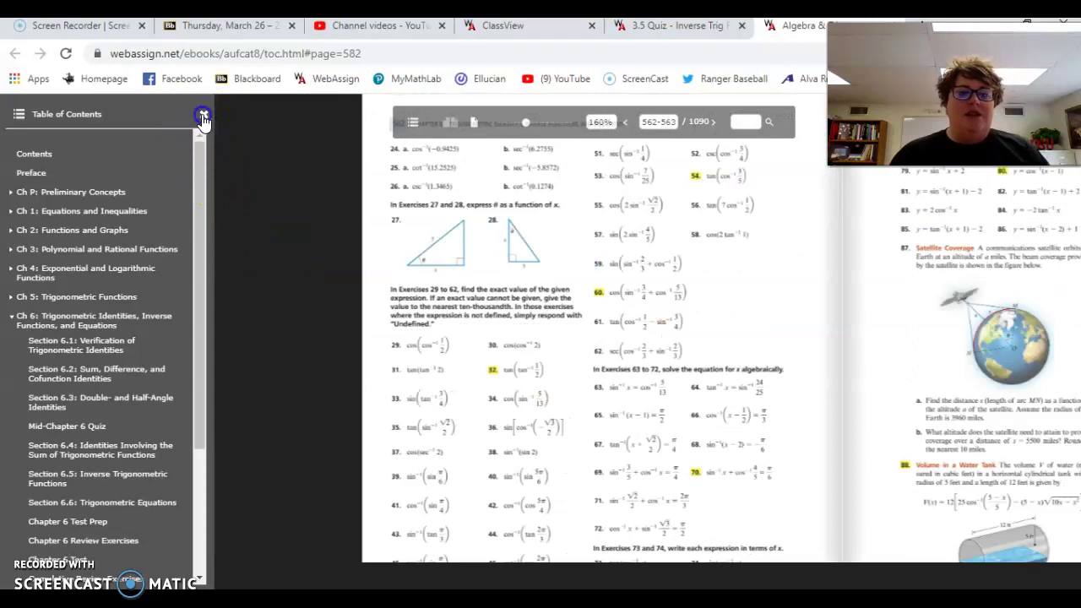
left_click(202, 116)
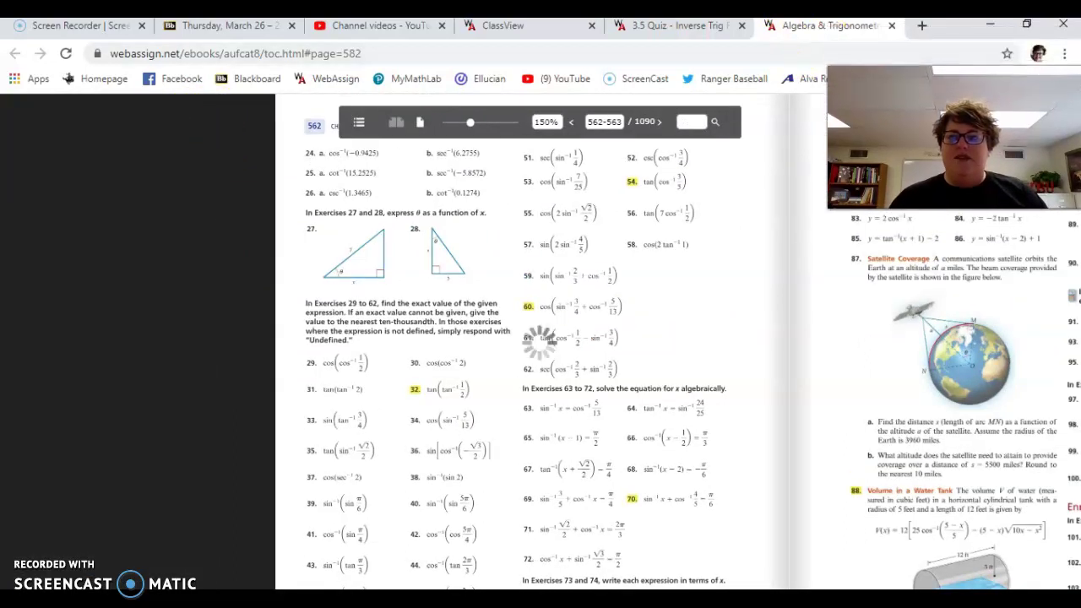
left_click(892, 26)
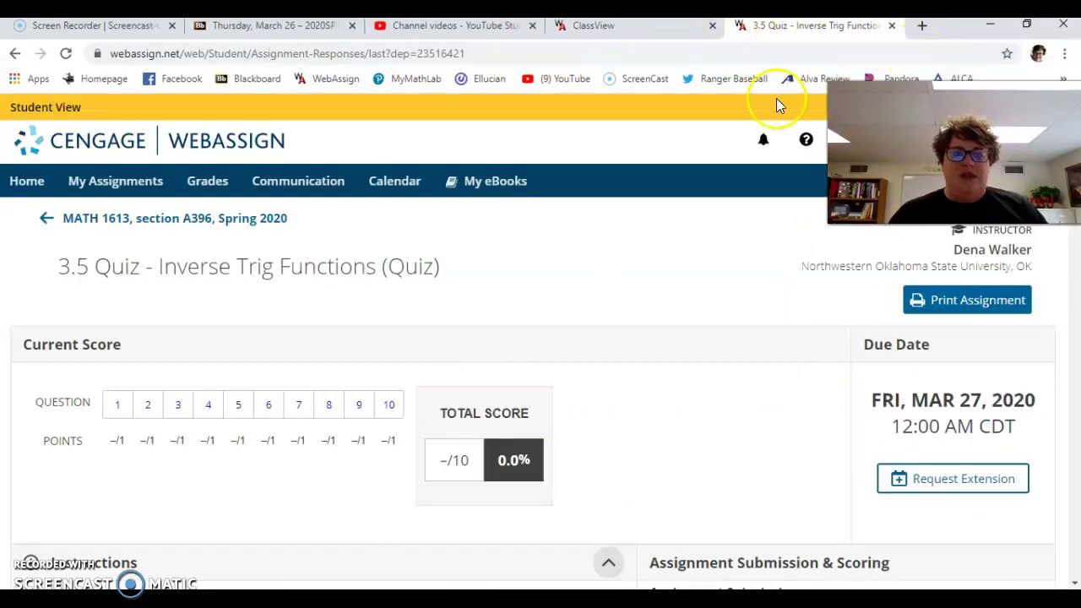
Step: Go through My Assignments to Home and expand the Personal Study Plan listing chapters 0–11
left_click(86, 186)
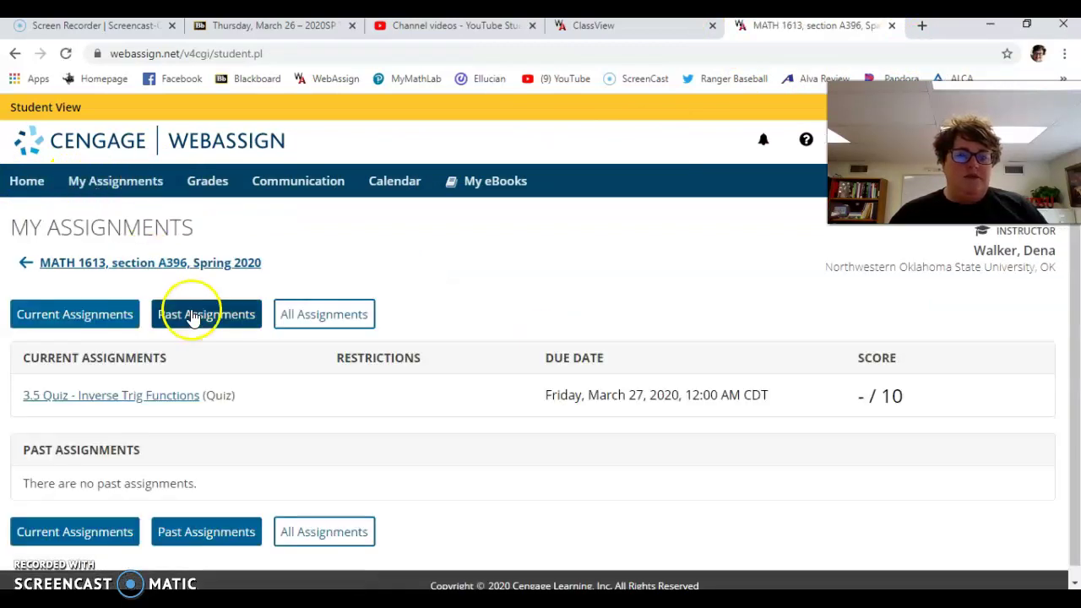
left_click(194, 316)
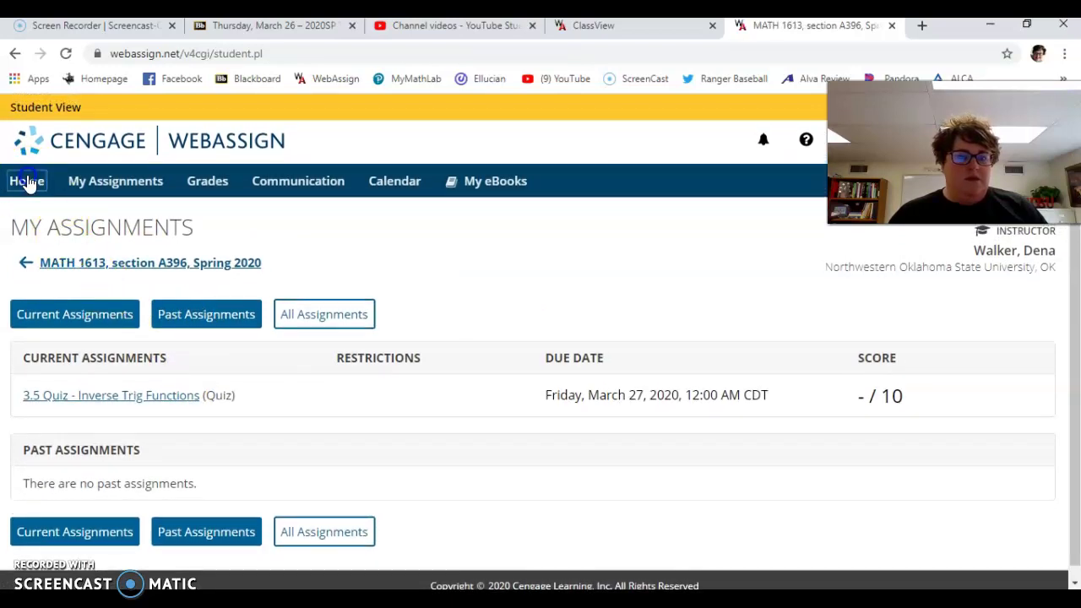
left_click(27, 182)
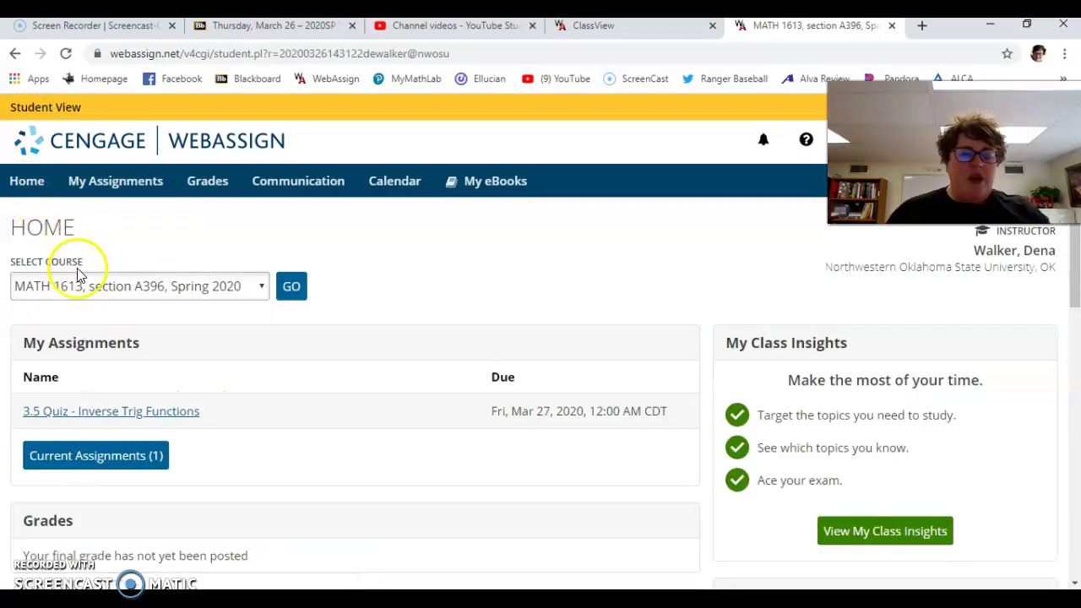
scroll(81, 291, "down", 1)
scroll(80, 292, "down", 2)
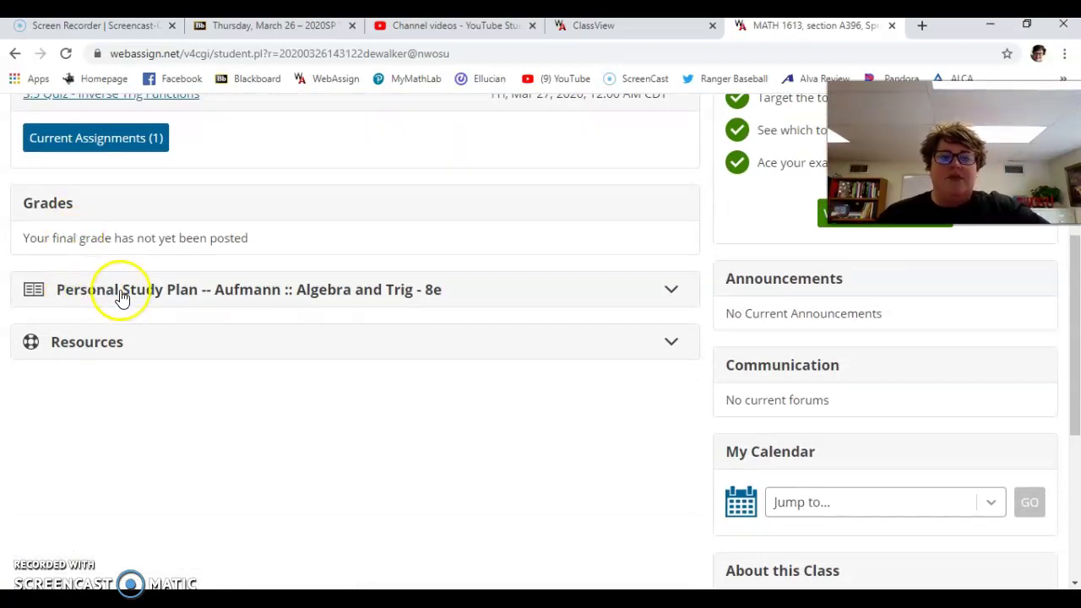
left_click(221, 296)
scroll(220, 306, "down", 4)
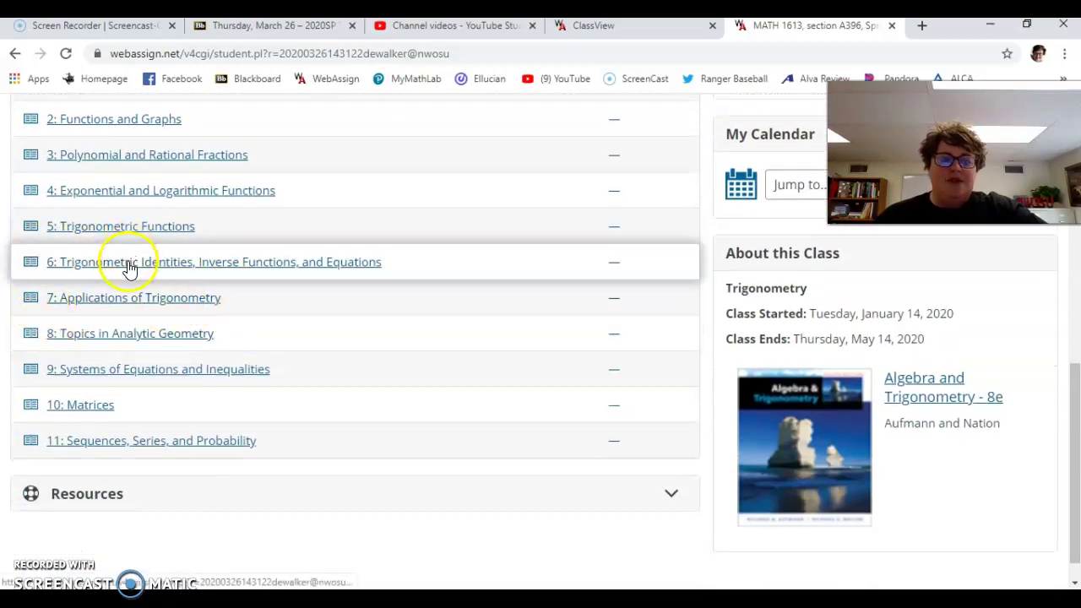
Step: Open chapter 6 of the study plan and scan sections 6.1–6.6 with their Practice Quizzes and Tutorials
left_click(153, 230)
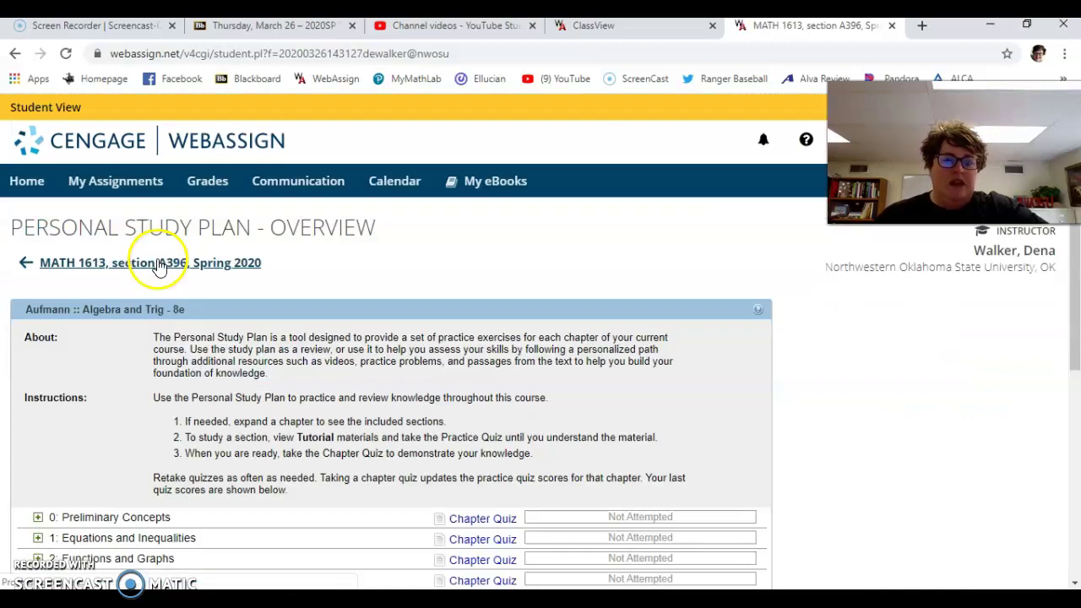
scroll(142, 458, "down", 1)
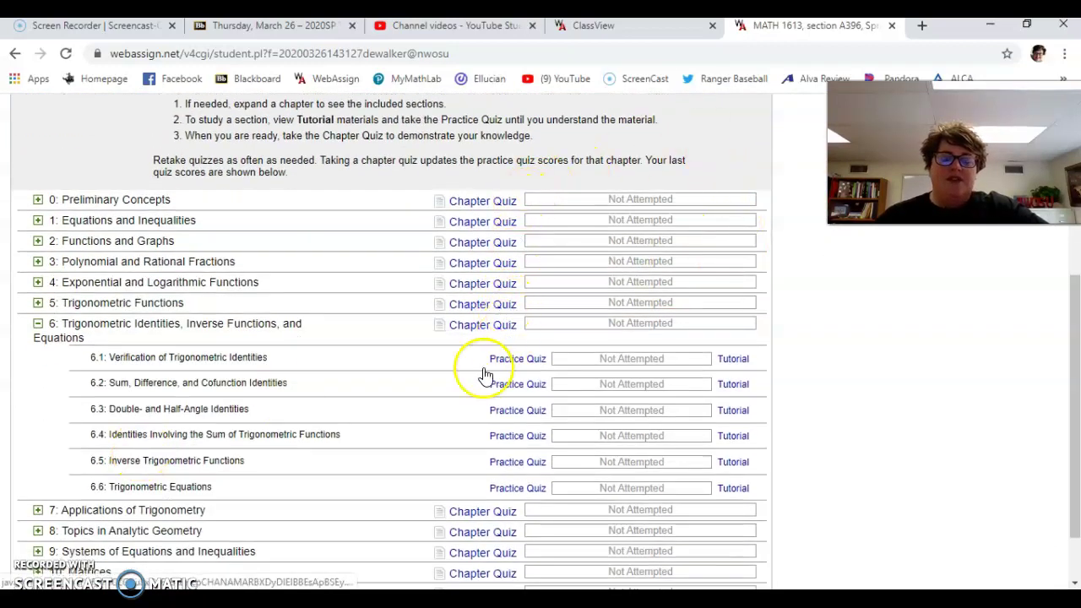
scroll(502, 431, "down", 1)
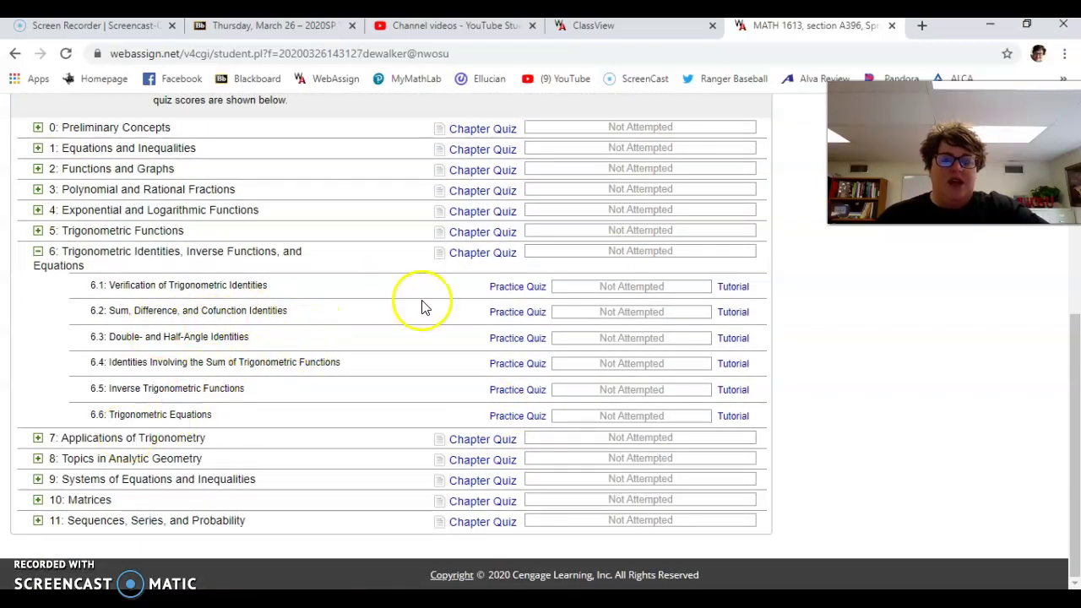
scroll(589, 394, "up", 2)
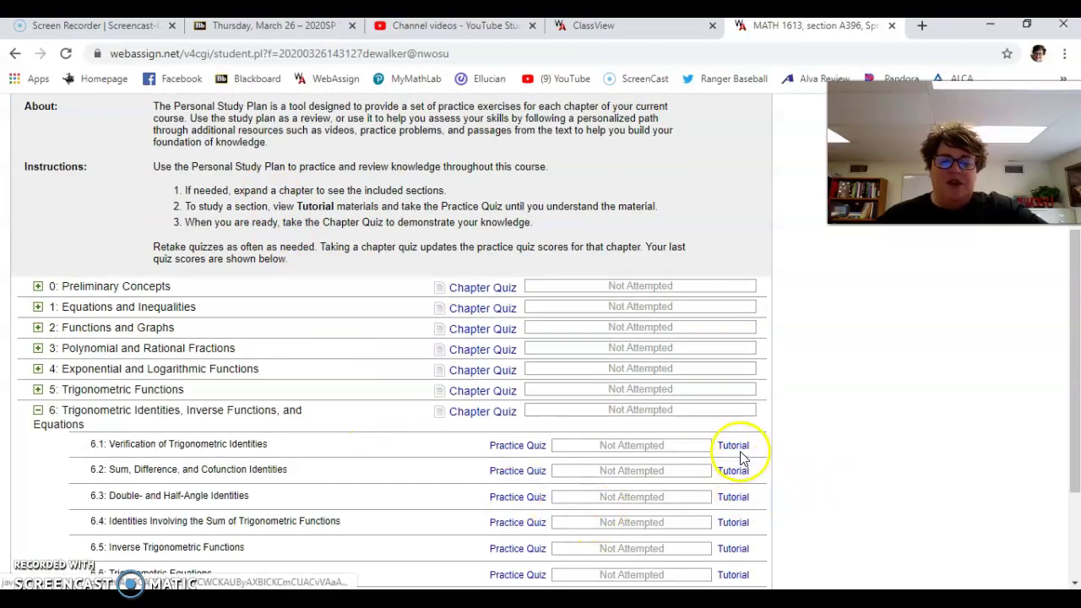
Step: Open the 6.5 Tutorial and scroll through its Watch It and Master It items, then back up
left_click(733, 550)
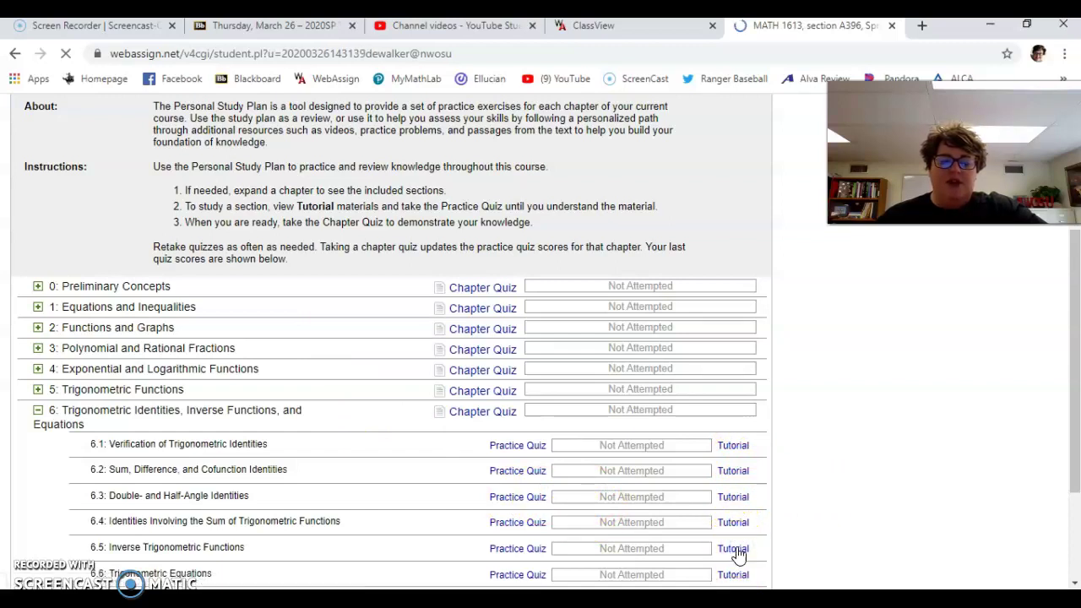
scroll(448, 446, "down", 4)
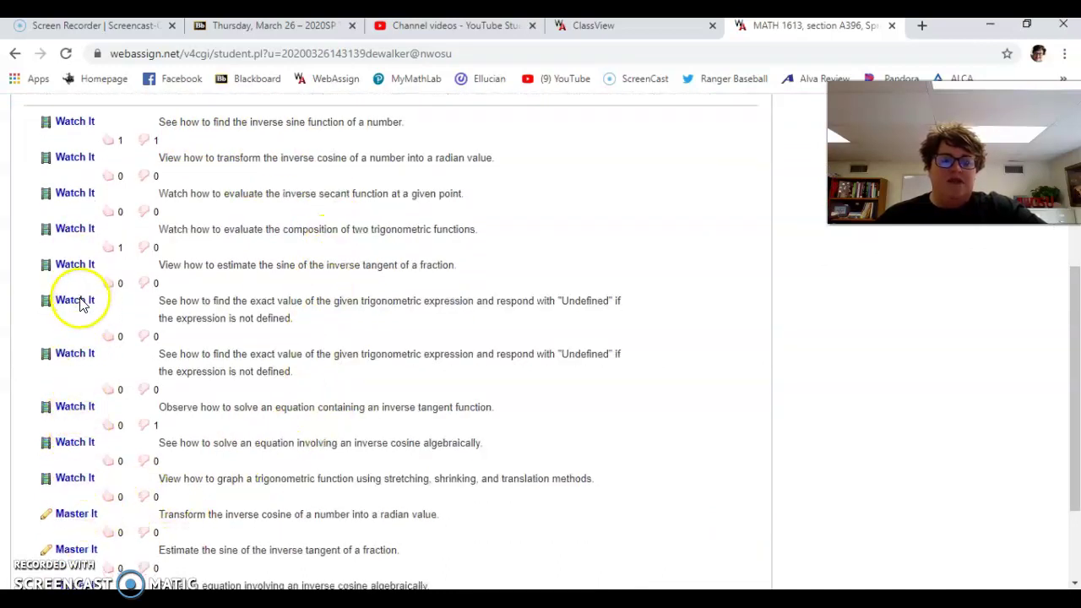
scroll(79, 306, "down", 3)
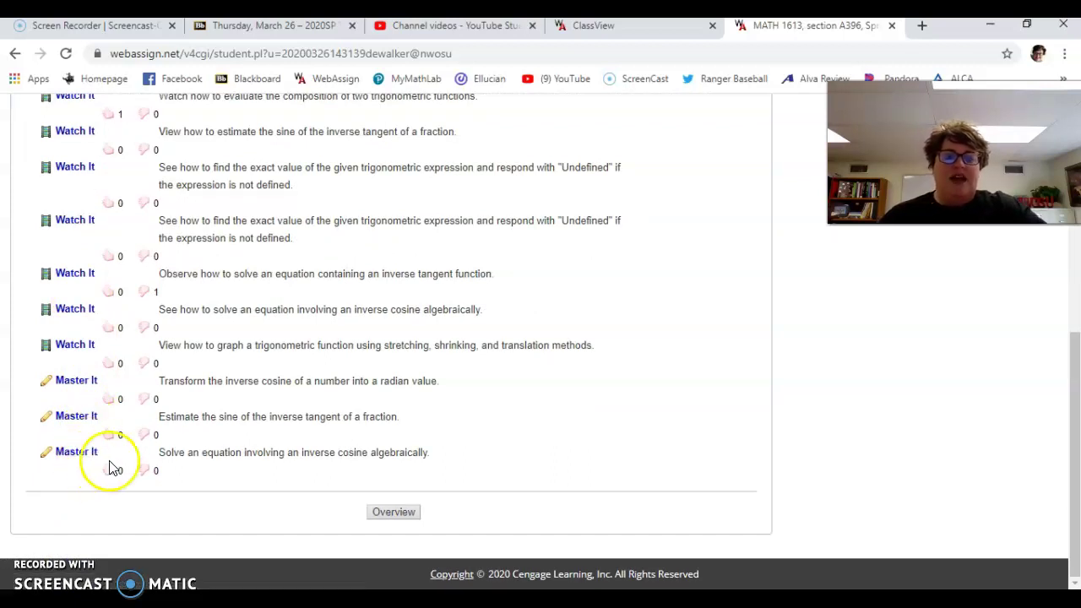
scroll(323, 301, "up", 1)
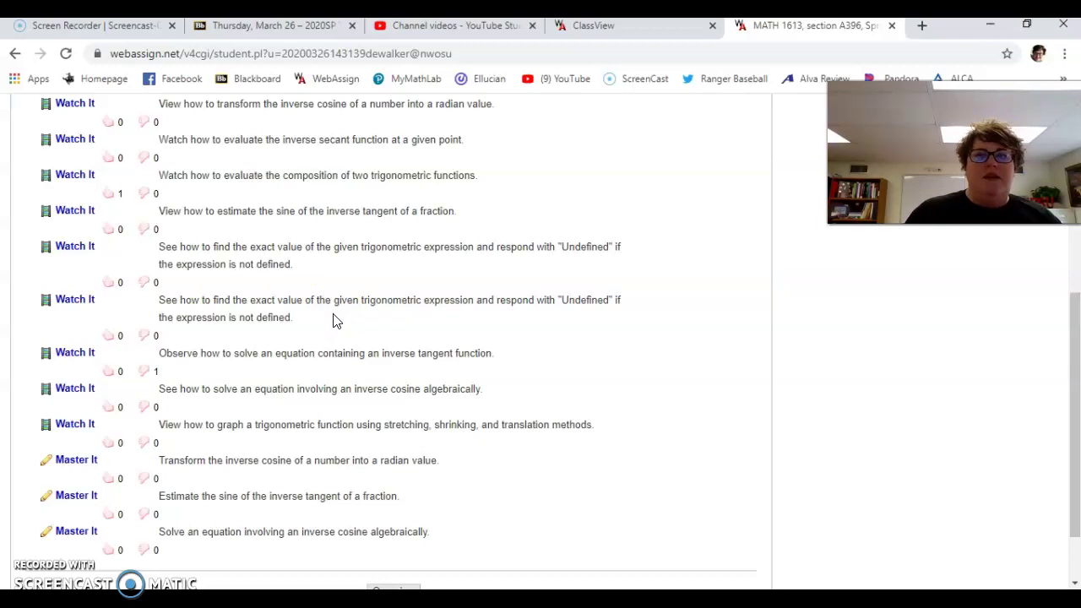
scroll(334, 323, "up", 3)
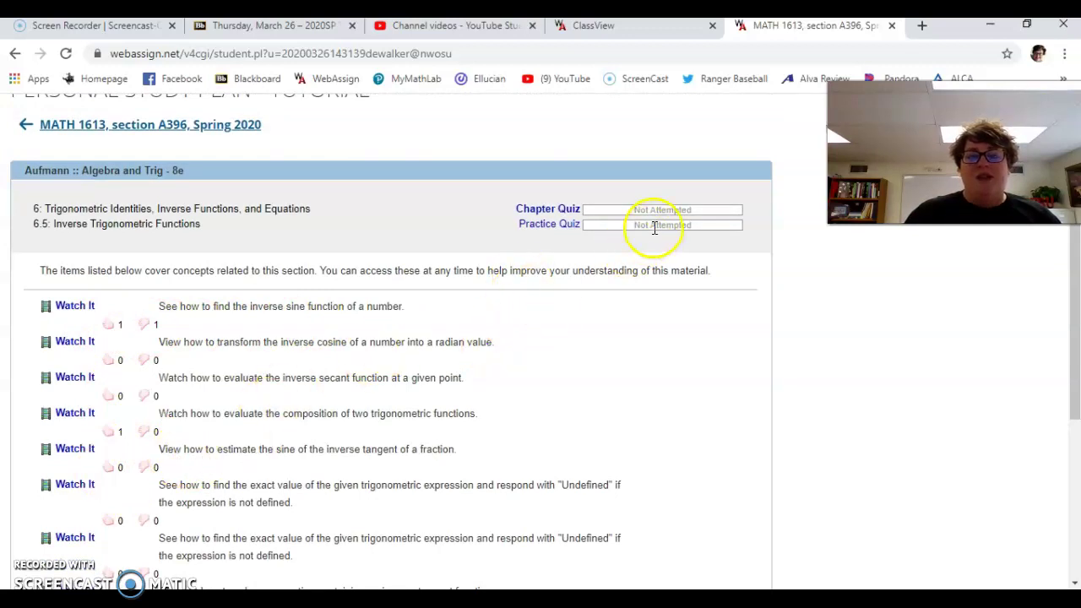
scroll(23, 350, "up", 1)
scroll(24, 350, "up", 2)
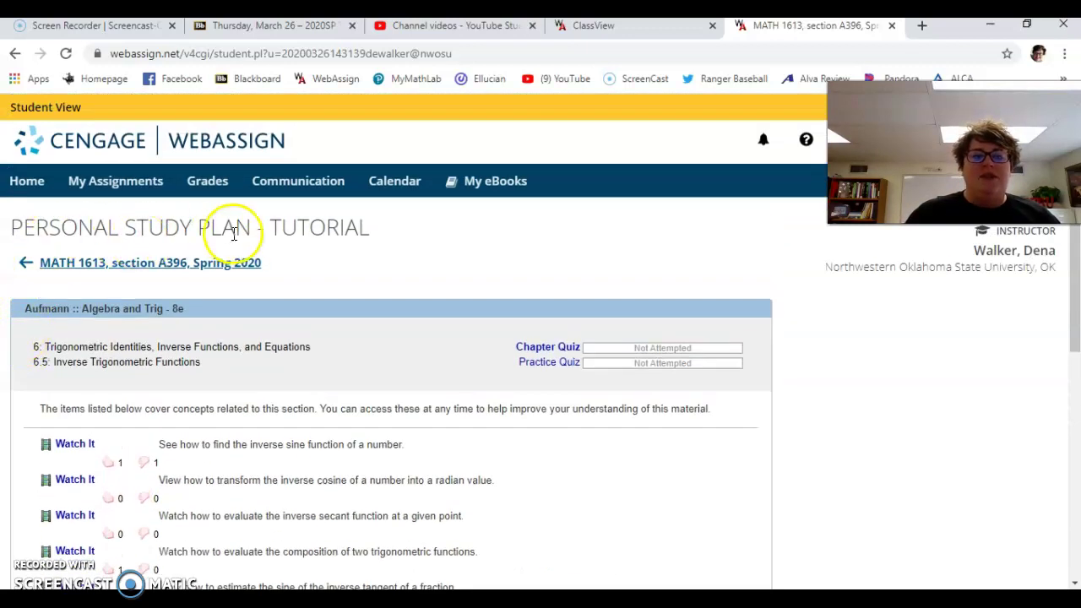
Step: Back on Home, expand Resources to show Aufmann :: Algebra and Trig - 8e, then scroll to the top
left_click(29, 183)
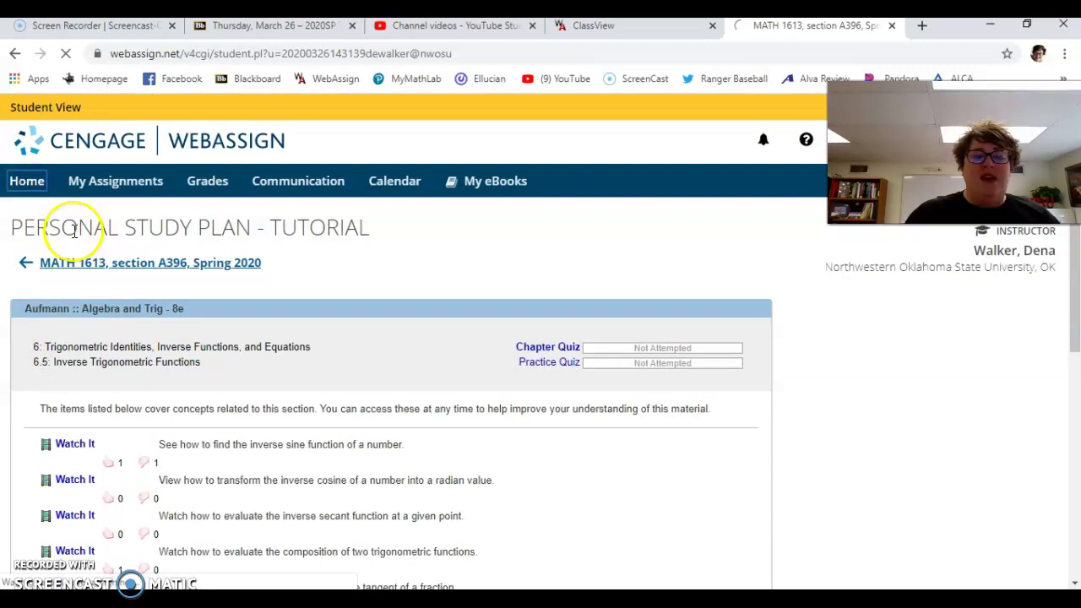
scroll(324, 456, "down", 4)
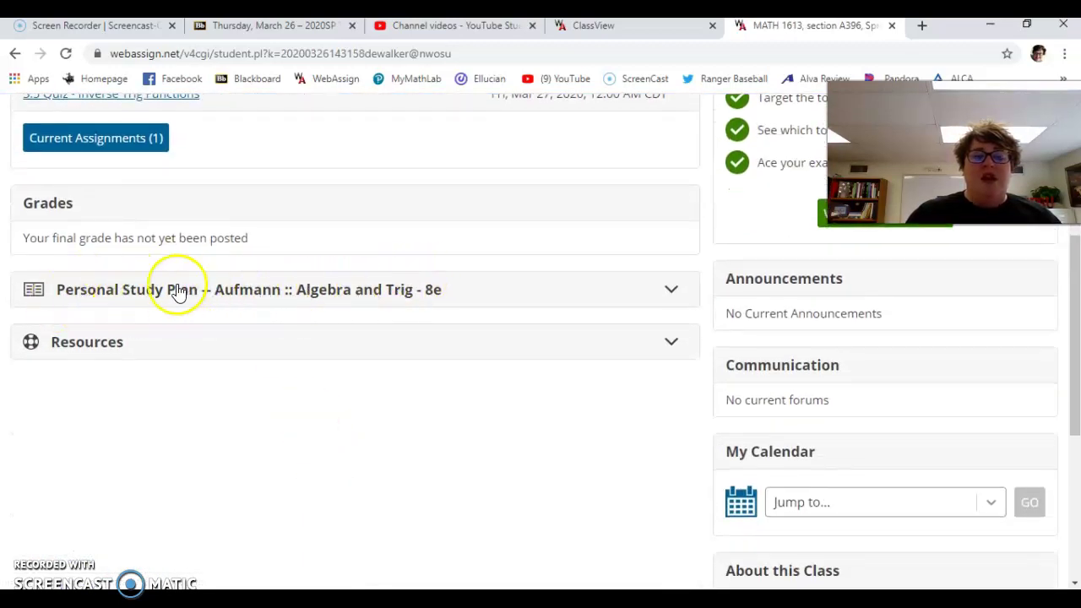
left_click(98, 347)
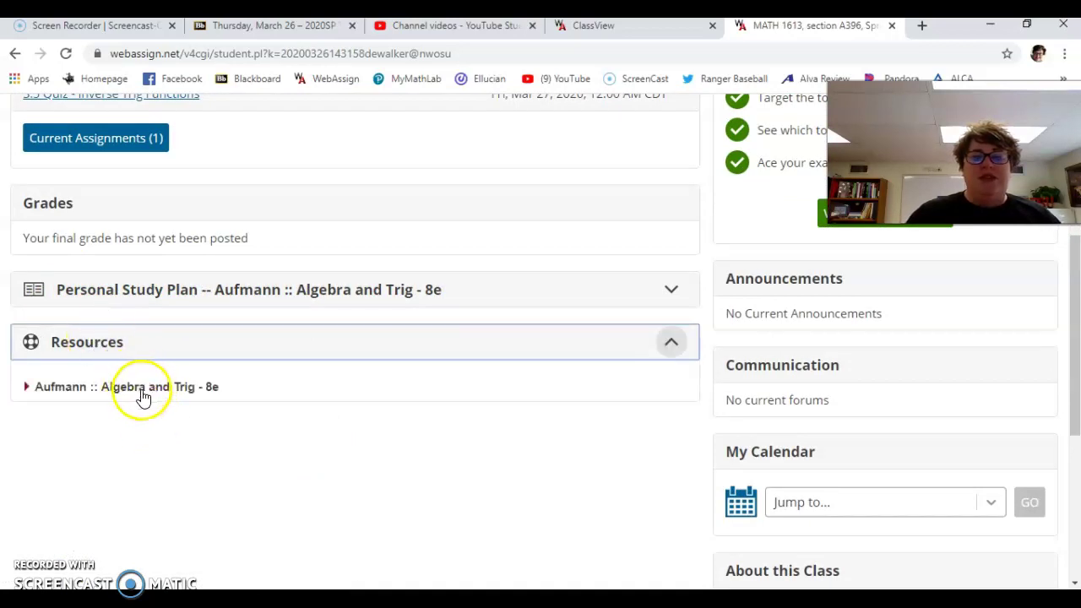
scroll(261, 386, "up", 3)
scroll(390, 211, "up", 1)
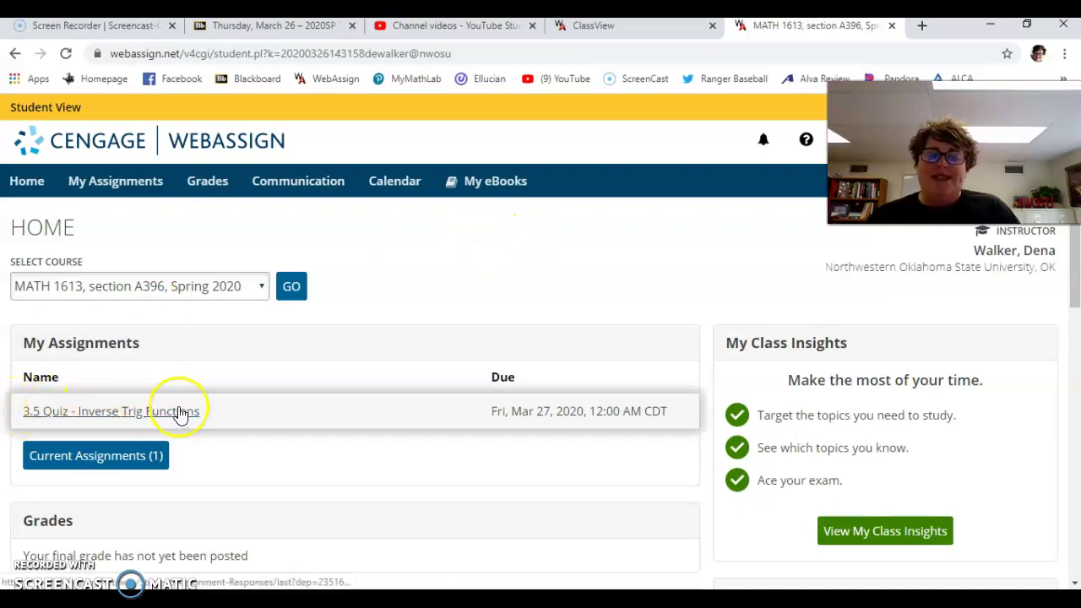
left_click(544, 248)
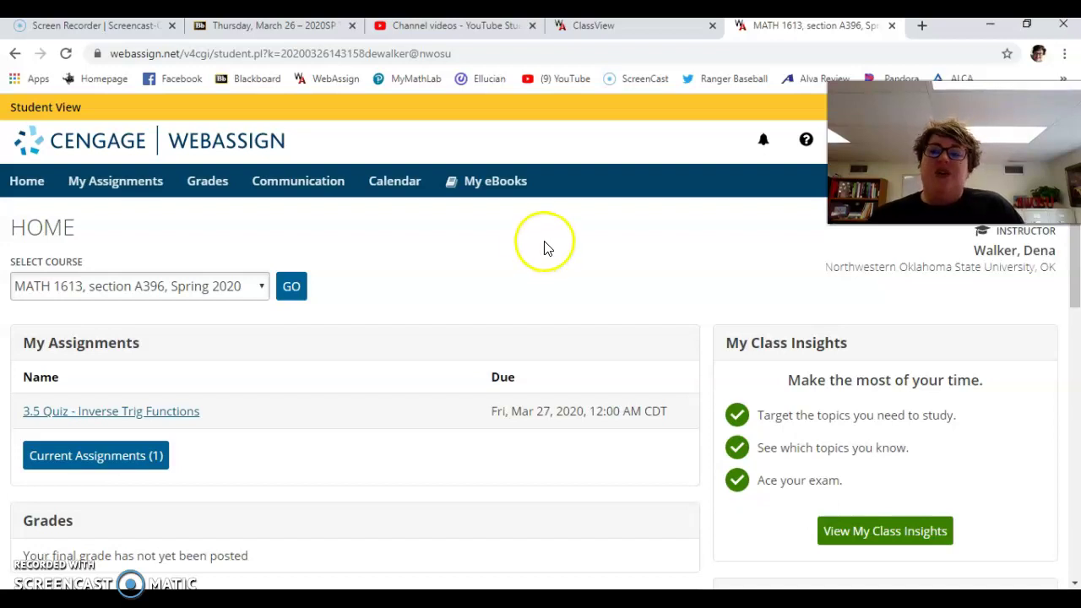